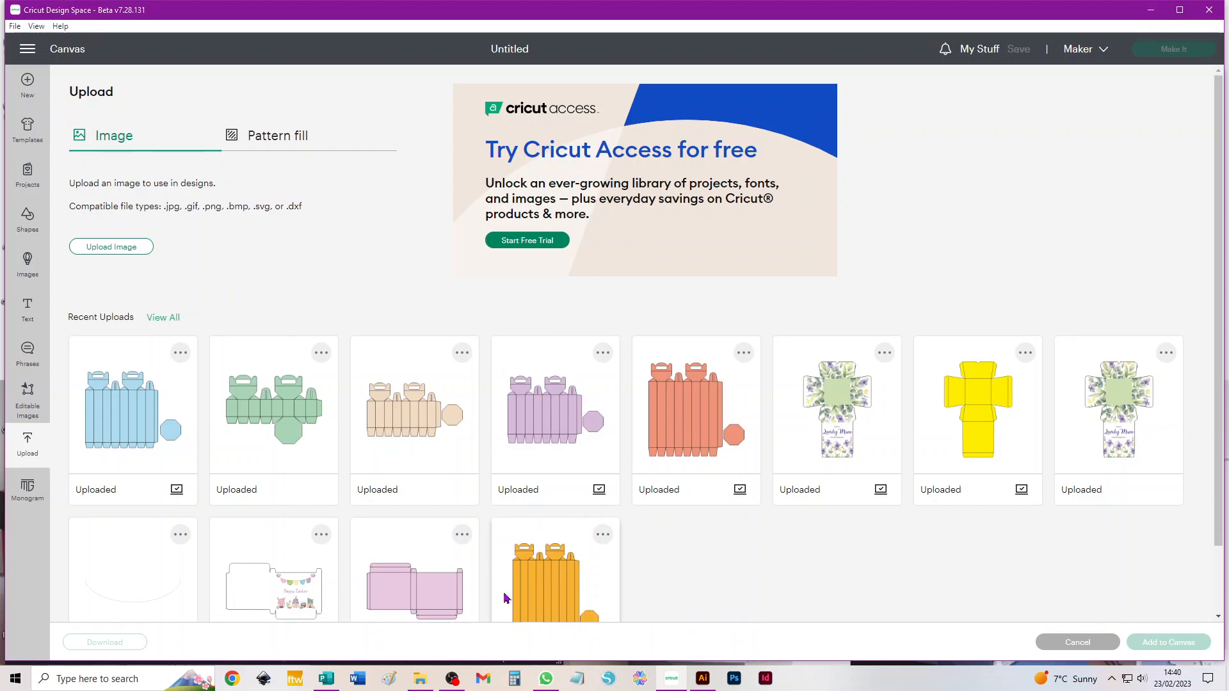
- Add the orange gable-top wine bottle box from the recent uploads to the canvas and move it about 14 cm across
left_click(554, 574)
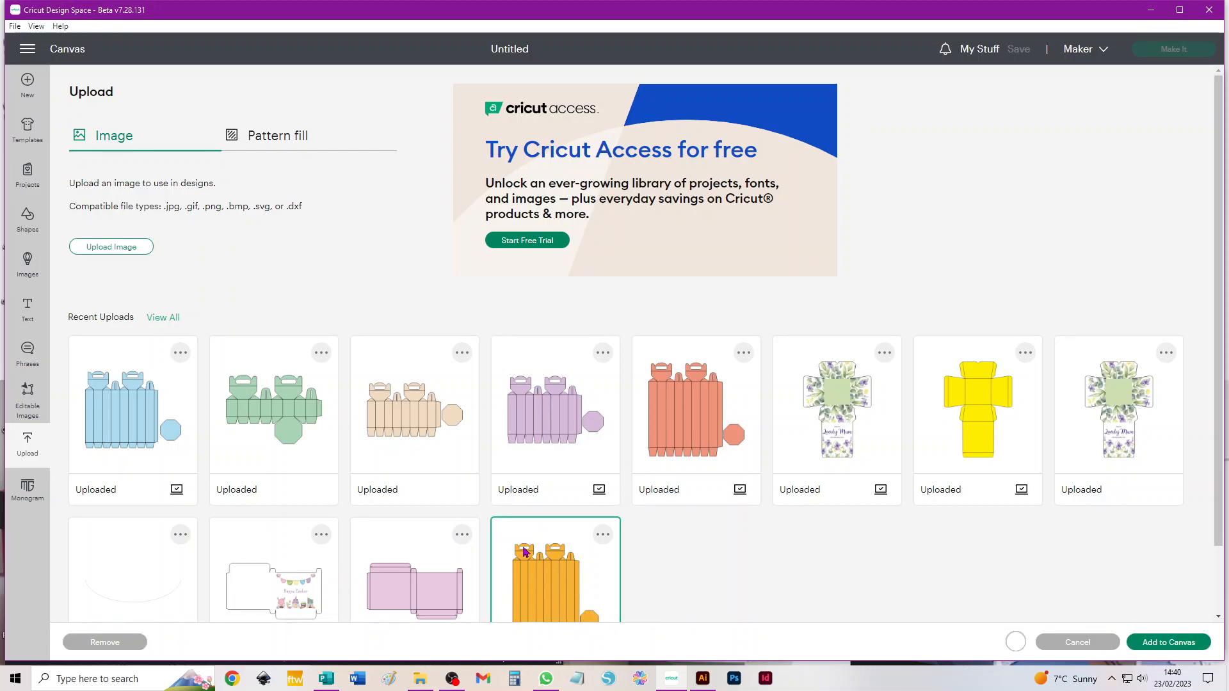
left_click(1189, 644)
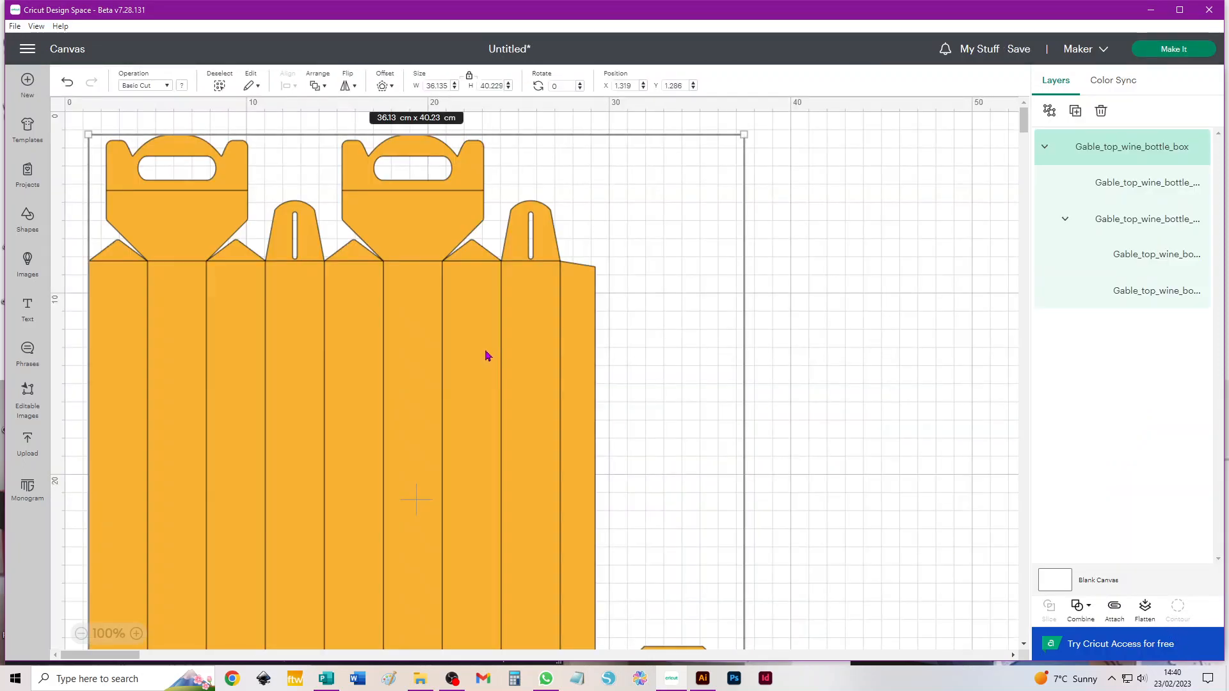
scroll(539, 264, "down", 4)
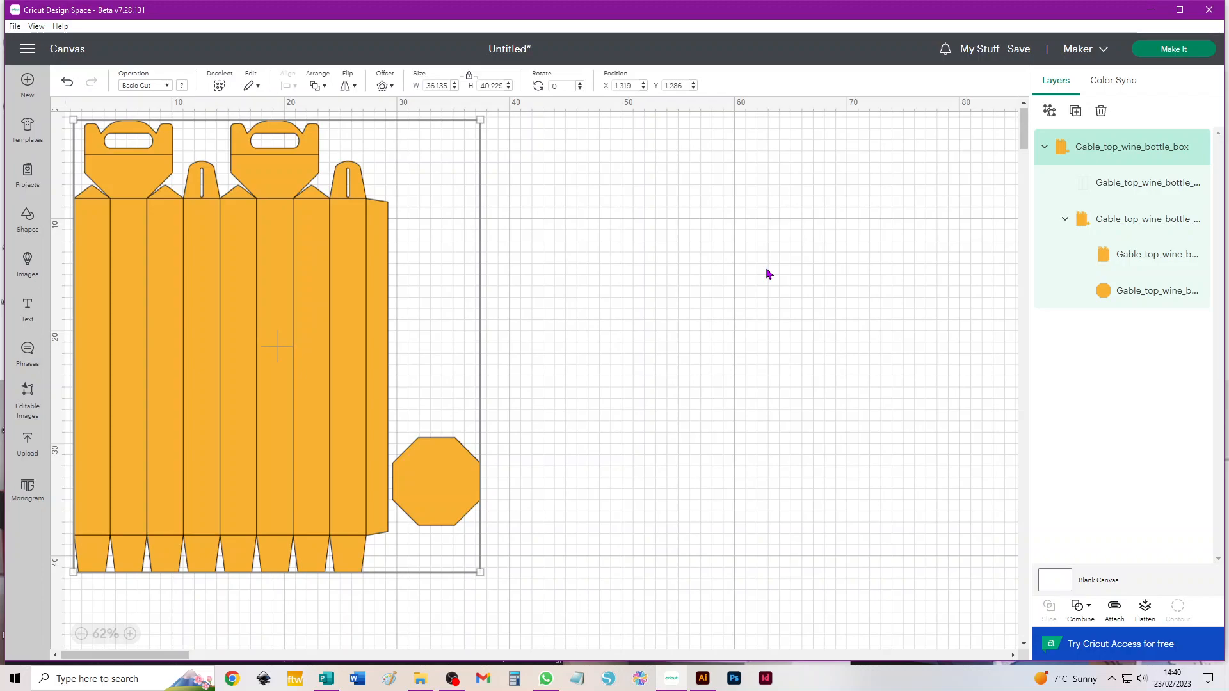
left_click_drag(314, 292, 476, 318)
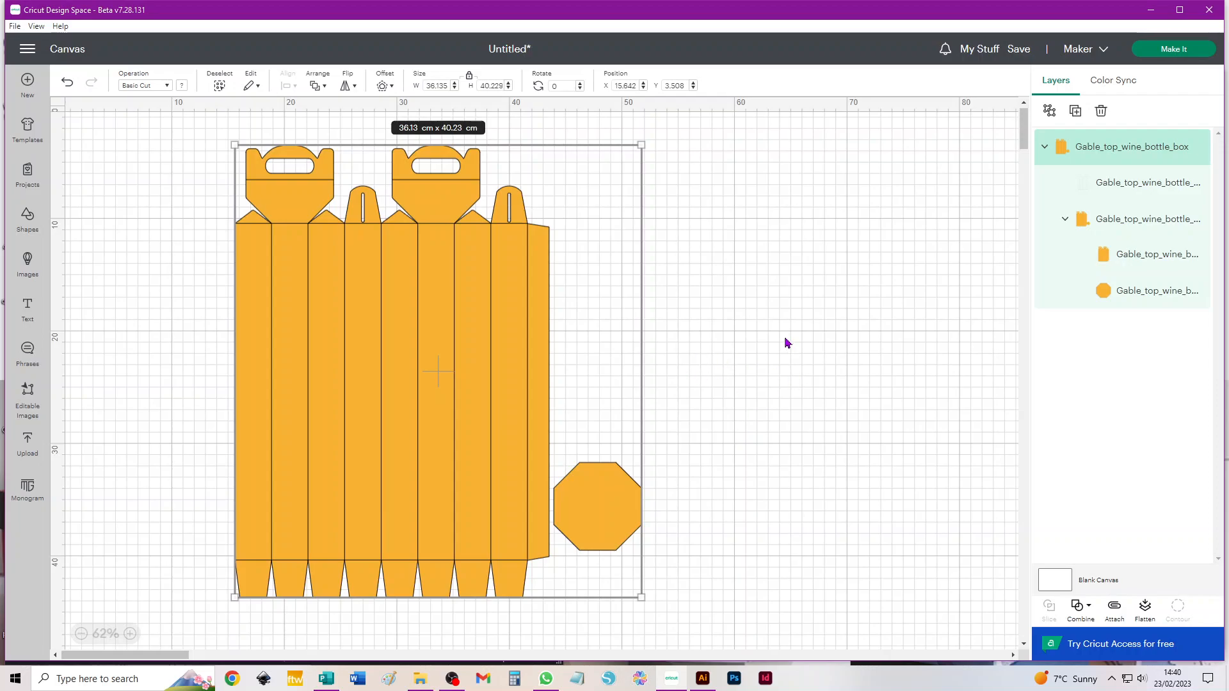
left_click(771, 292)
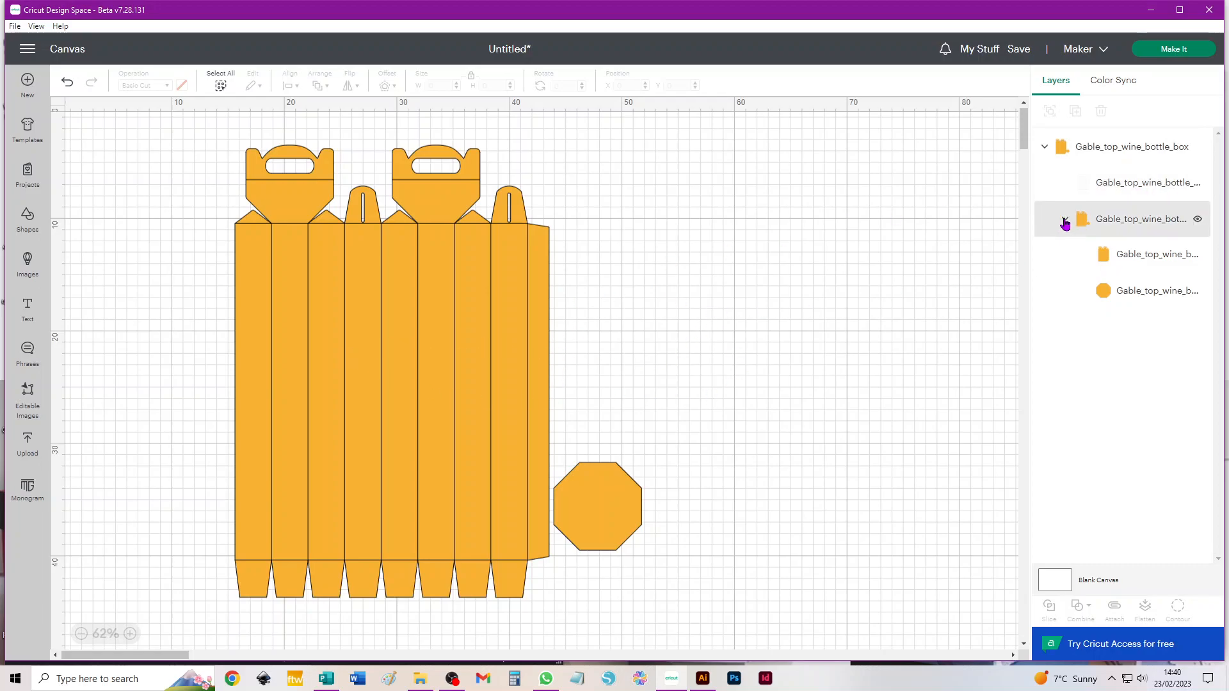
- Change the fold-line layer of the wine bottle box from a cut to Score
left_click(1065, 220)
left_click(1065, 221)
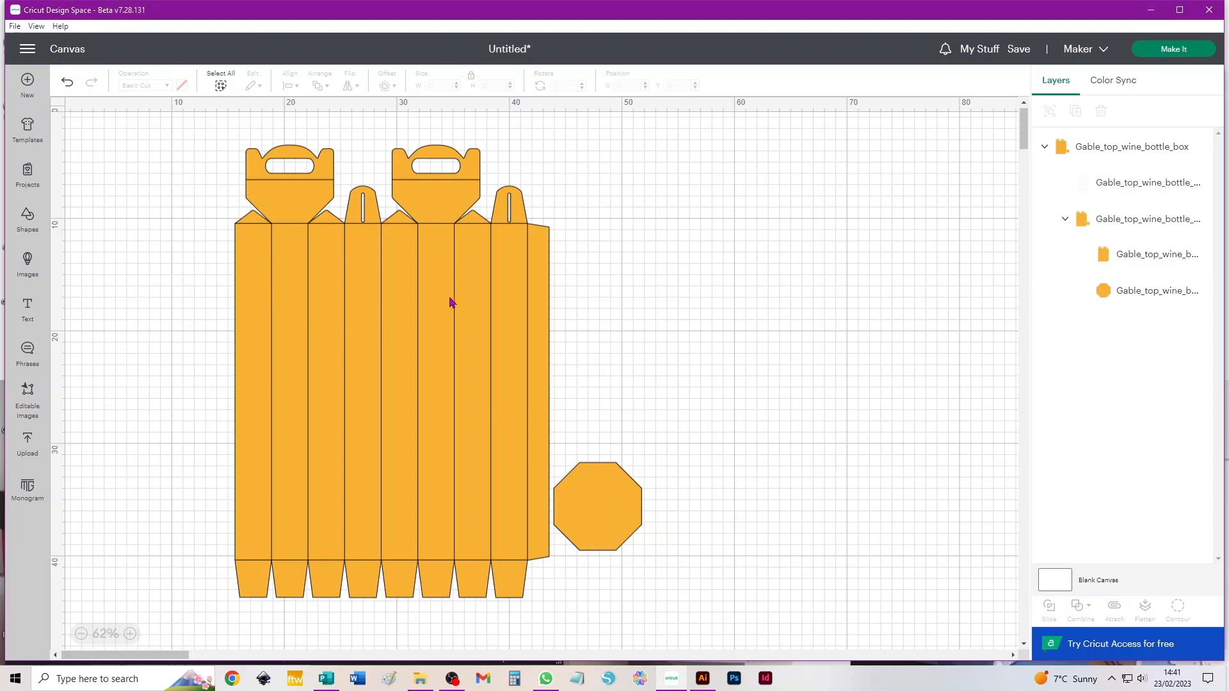
left_click(1139, 182)
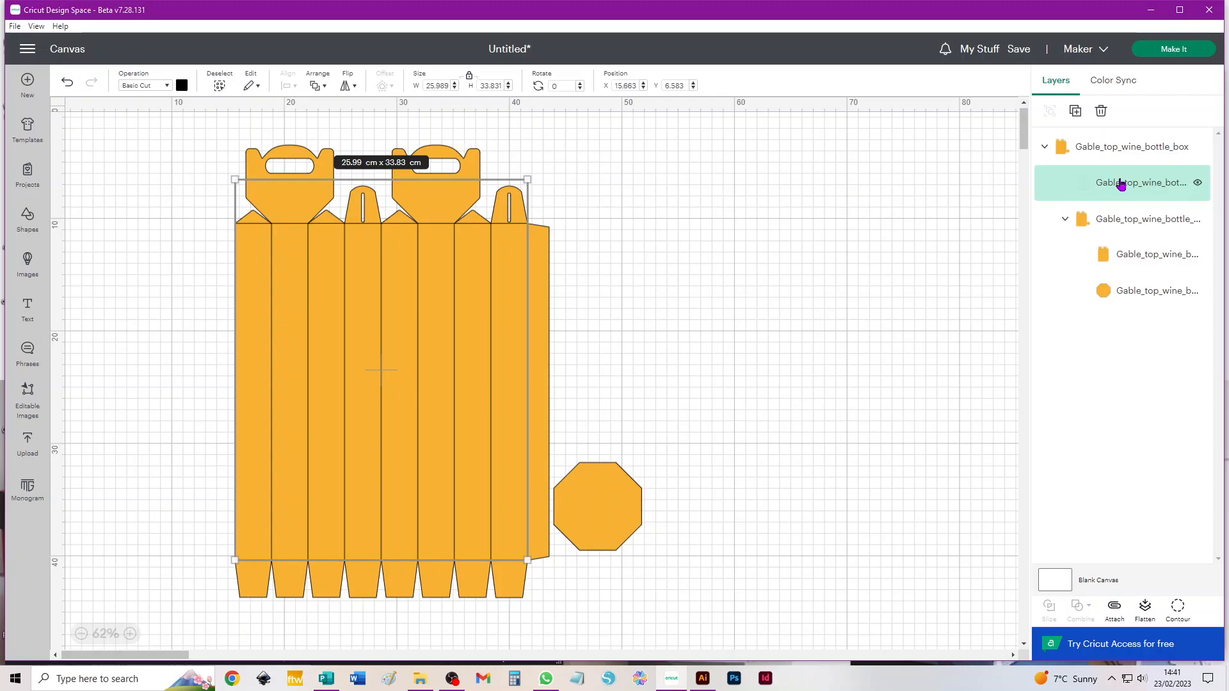
left_click(140, 87)
left_click(168, 281)
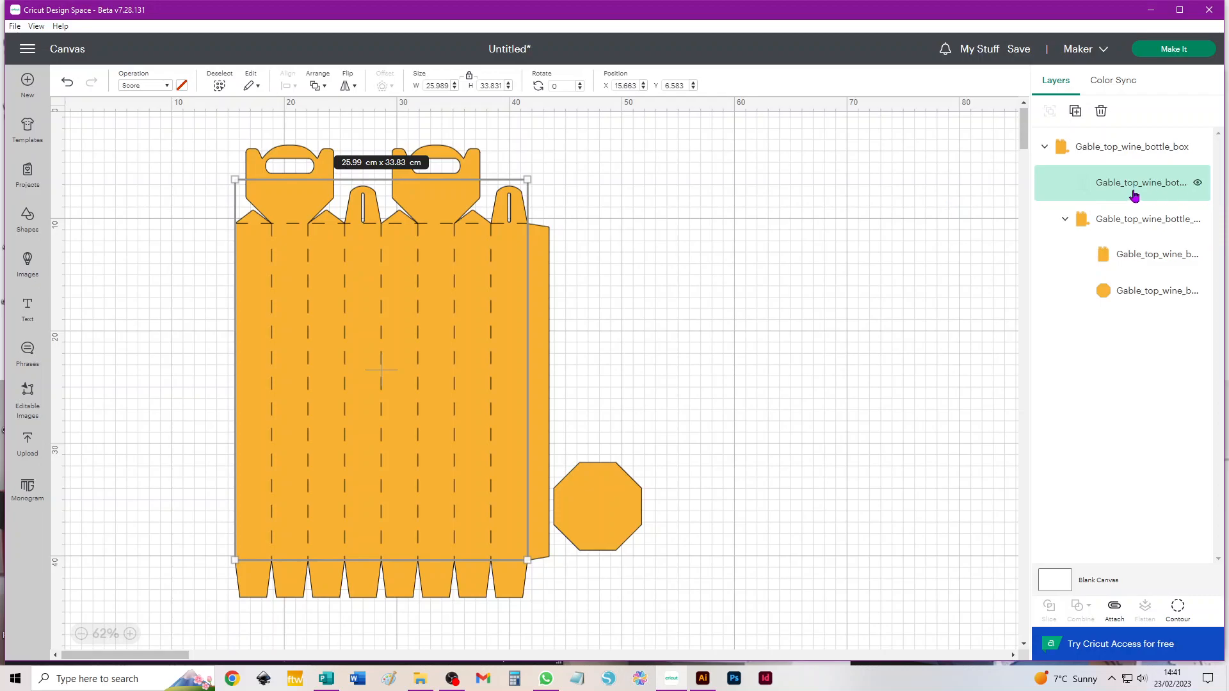
left_click(825, 226)
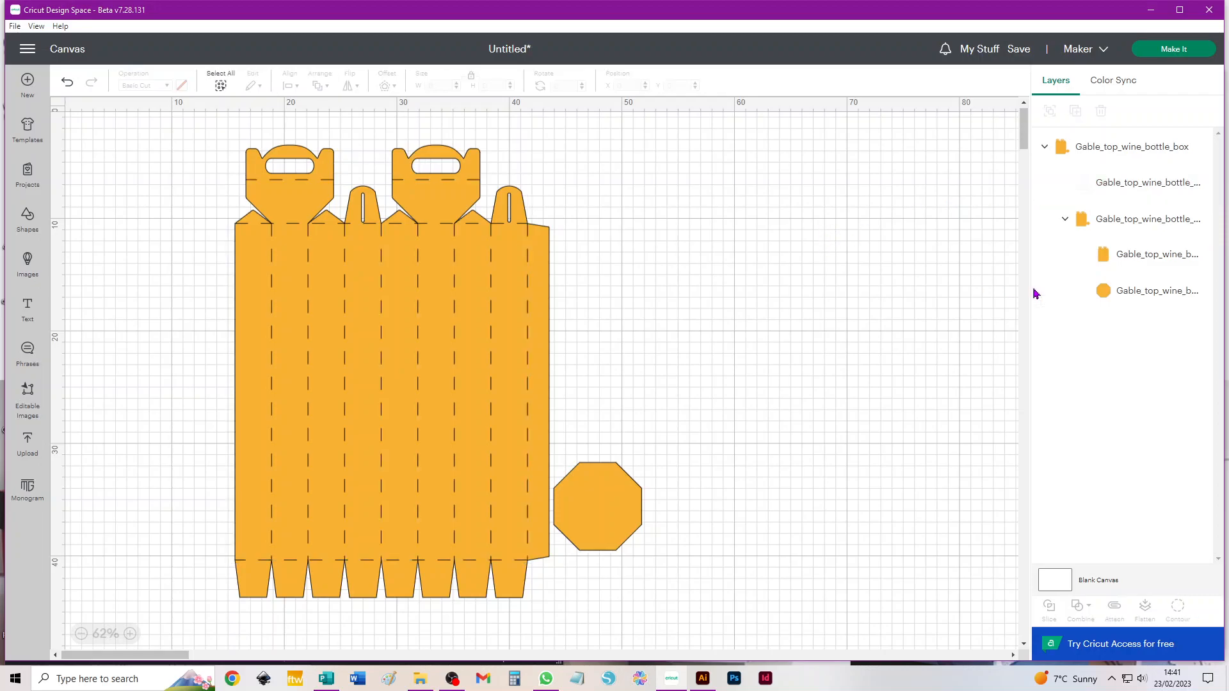
- Ungroup the nested box group and the whole wine bottle box so its three layers are separate
left_click(1132, 222)
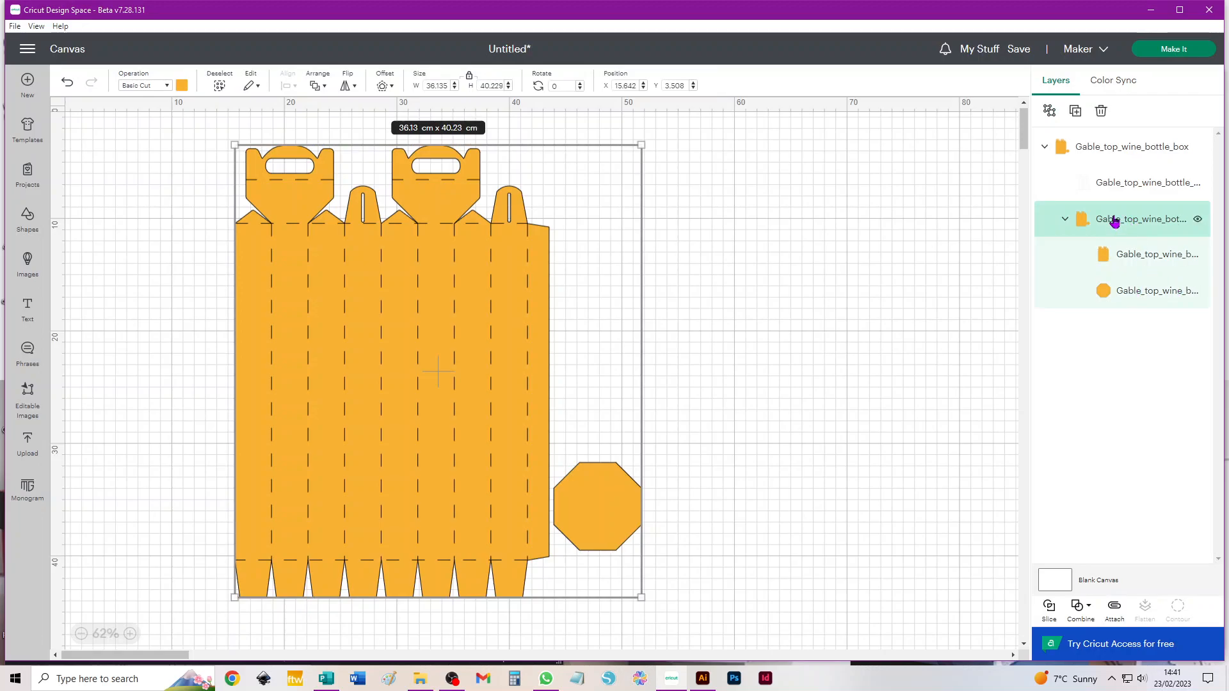
left_click(1050, 112)
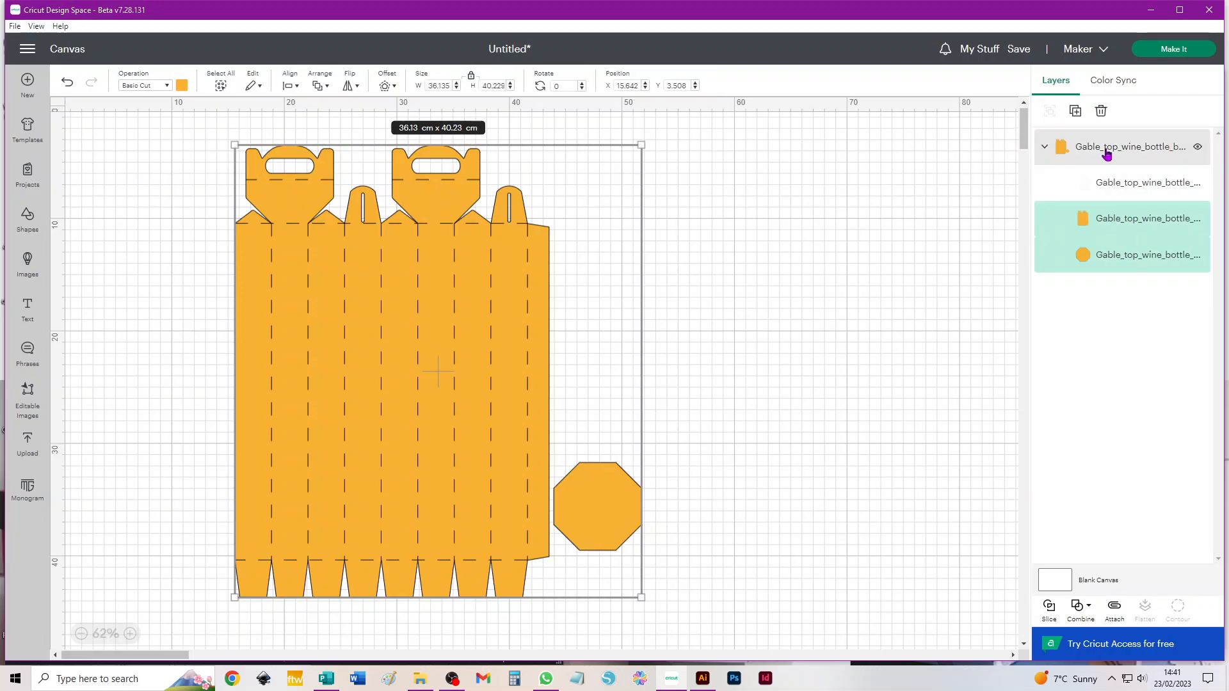
left_click(1107, 152)
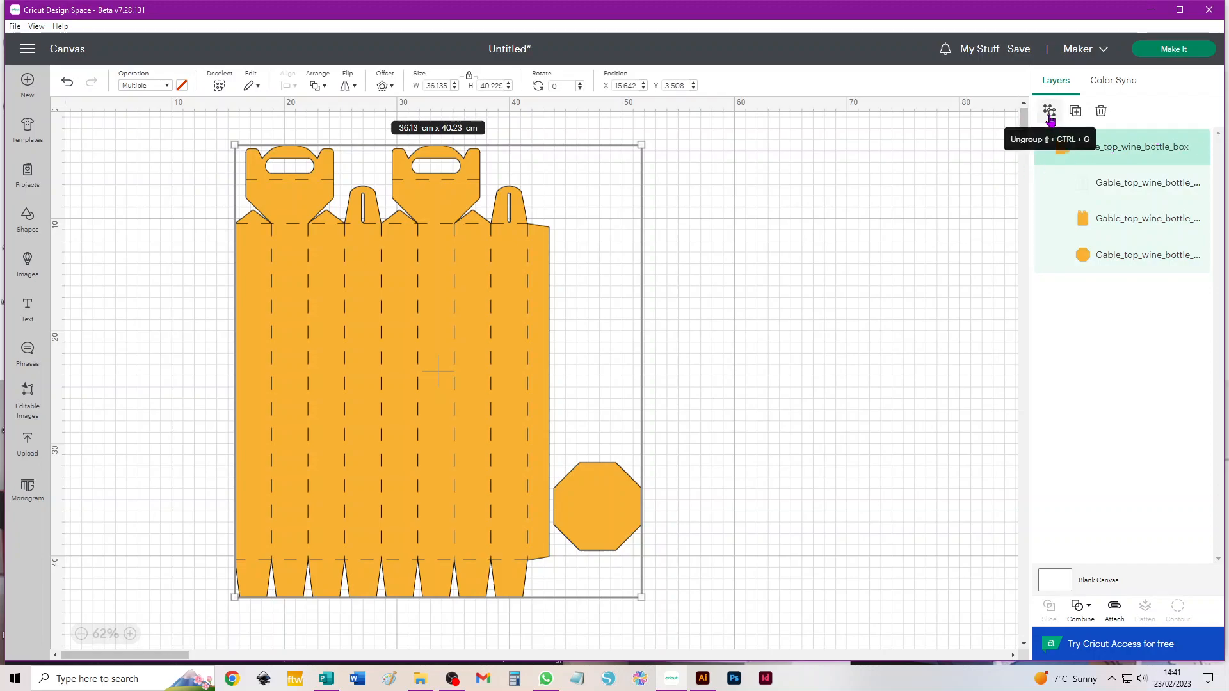
left_click(1050, 113)
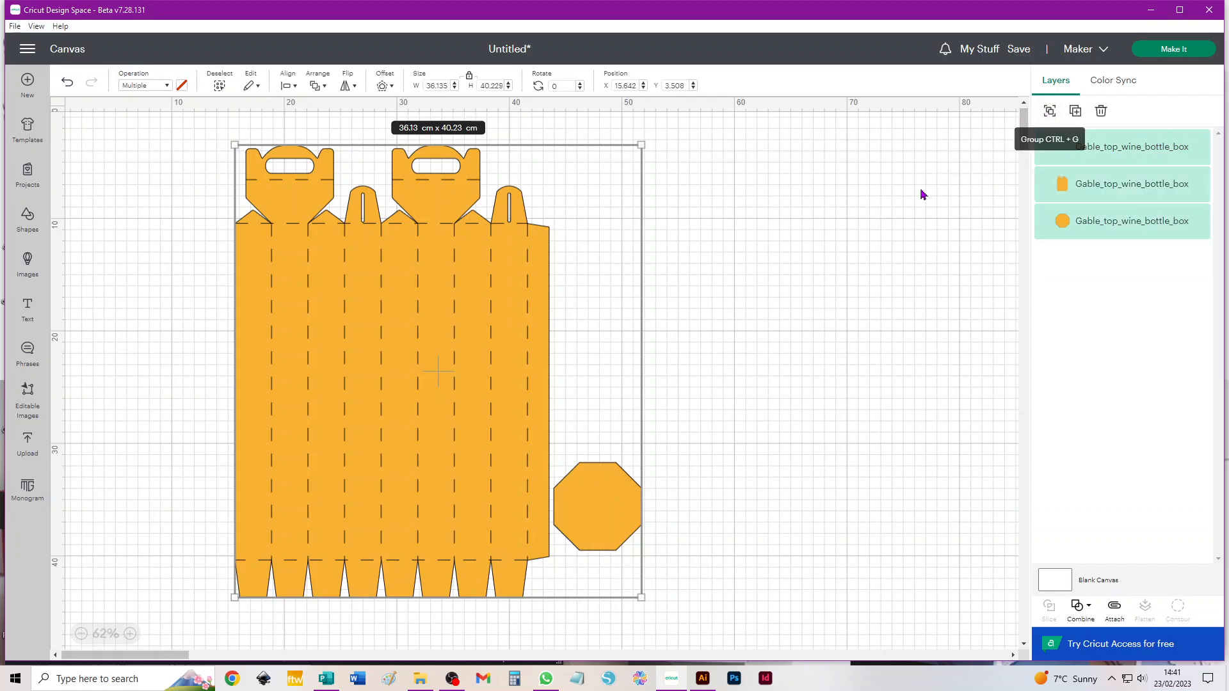
left_click(859, 197)
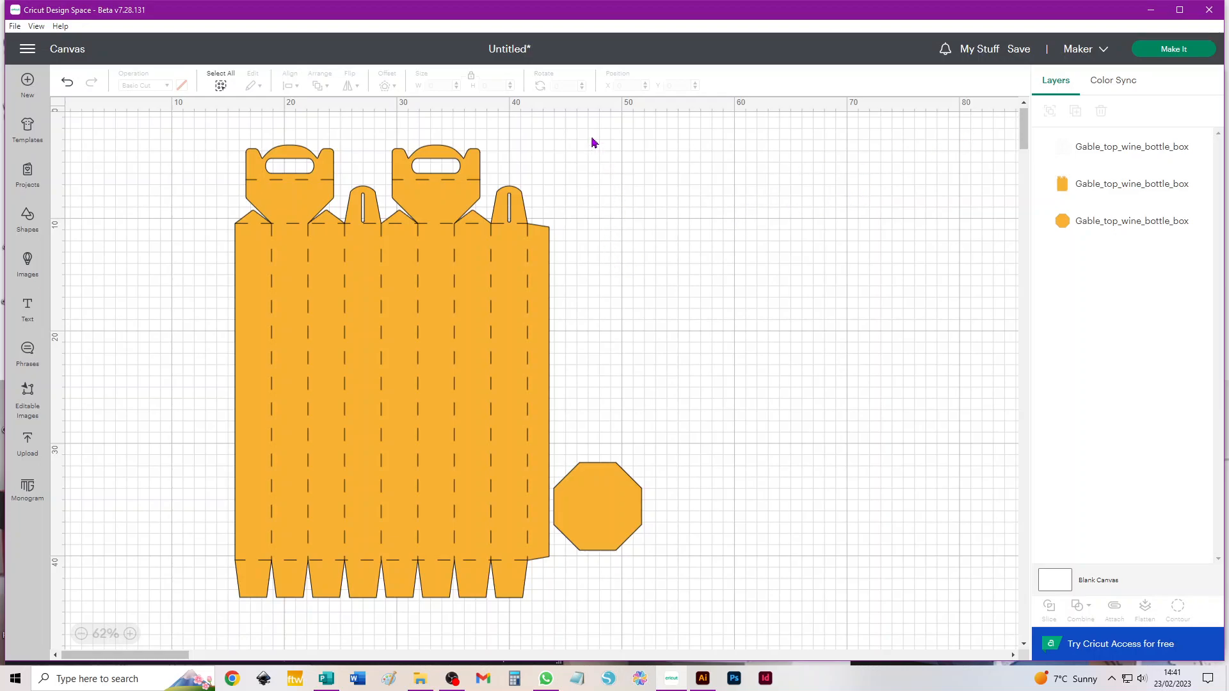
- Attach the score lines to the main box body, leaving out the octagonal base
left_click_drag(590, 127, 182, 391)
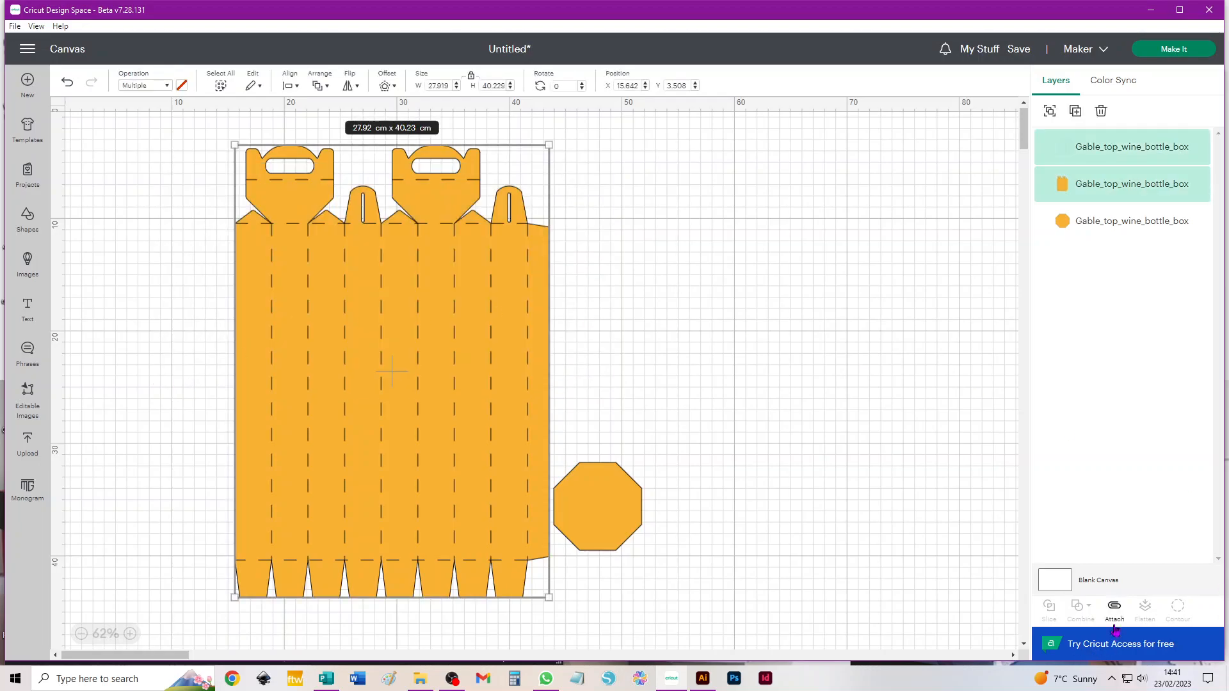
left_click(1115, 607)
left_click(681, 378)
- Move the attached box body and the octagonal base apart on the canvas
left_click_drag(343, 435, 252, 433)
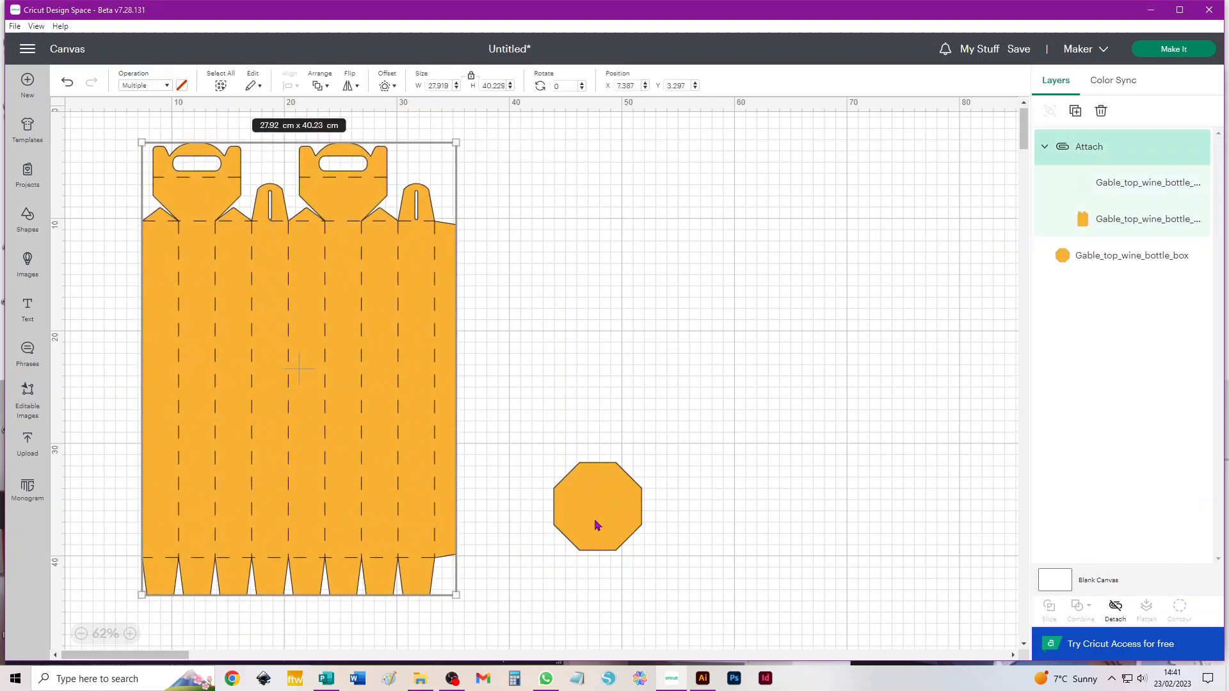
left_click(549, 495)
left_click_drag(549, 495, 537, 458)
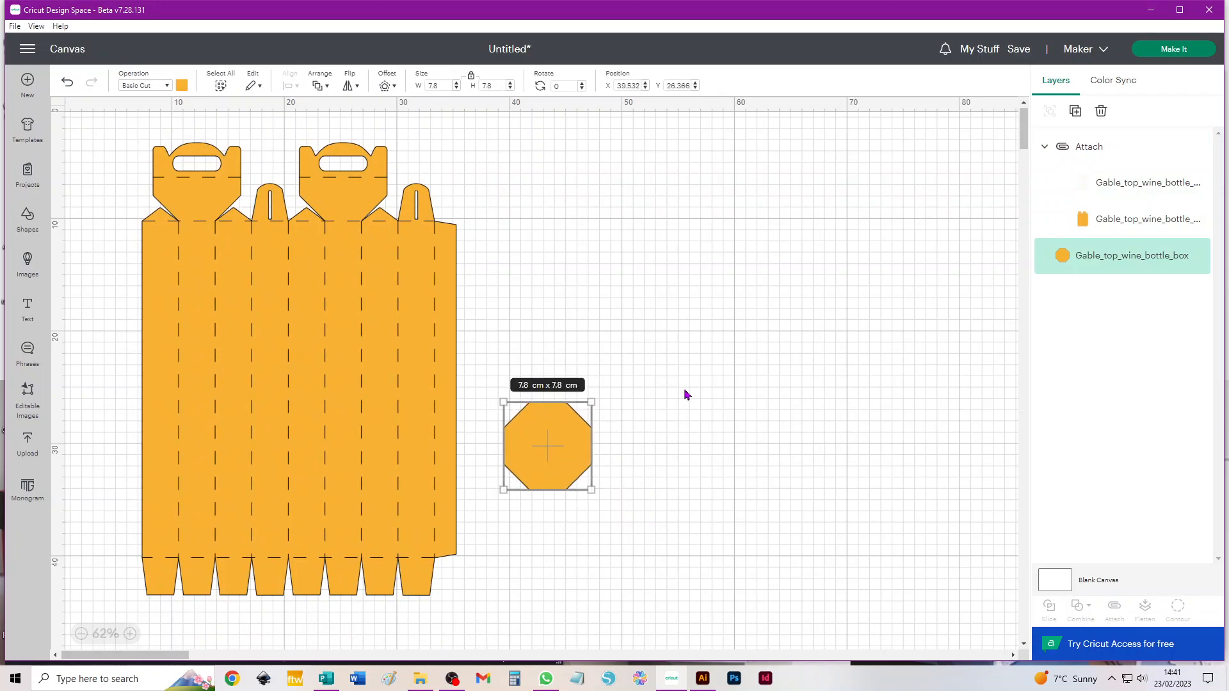
left_click(769, 384)
- Send the project to the mat preview and set the first mat's material size to 29.7 cm x 42.0 cm (A3)
left_click(1169, 50)
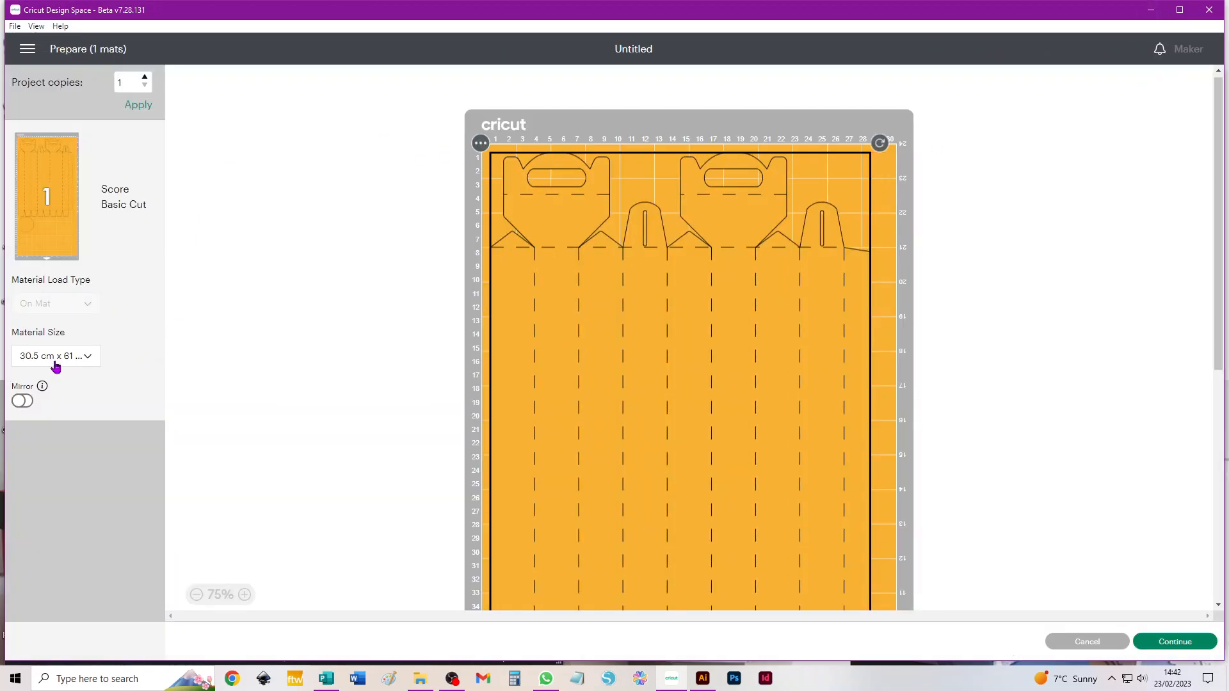
left_click(55, 362)
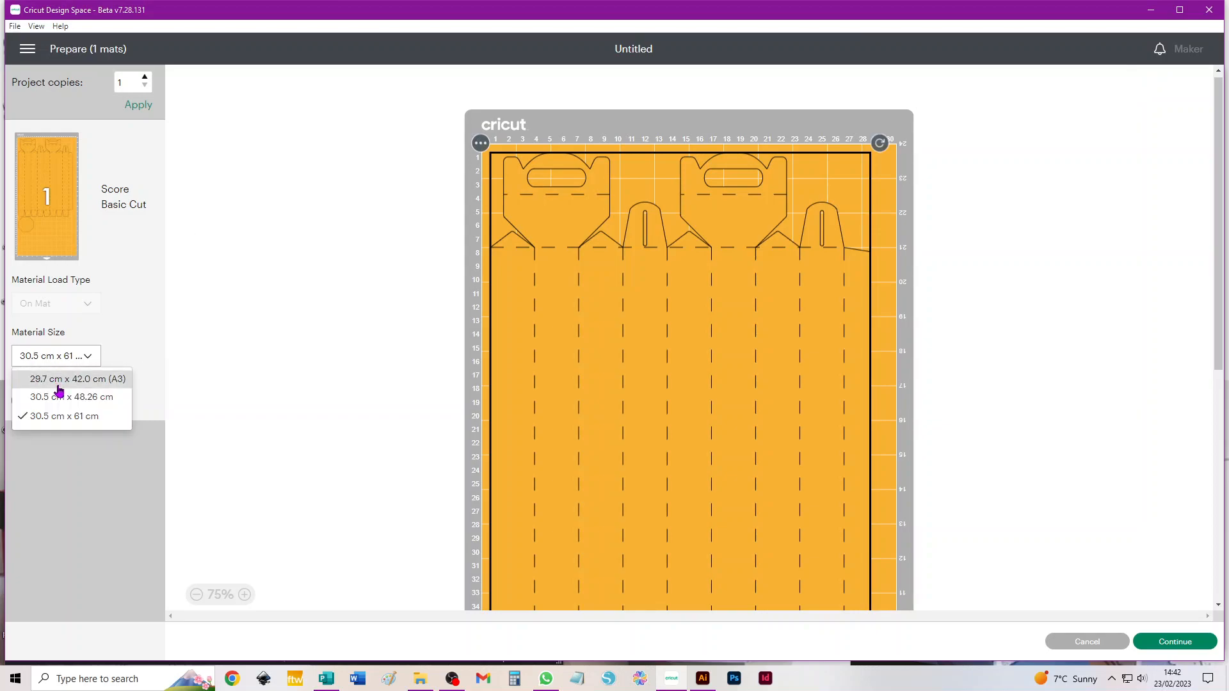
left_click(58, 384)
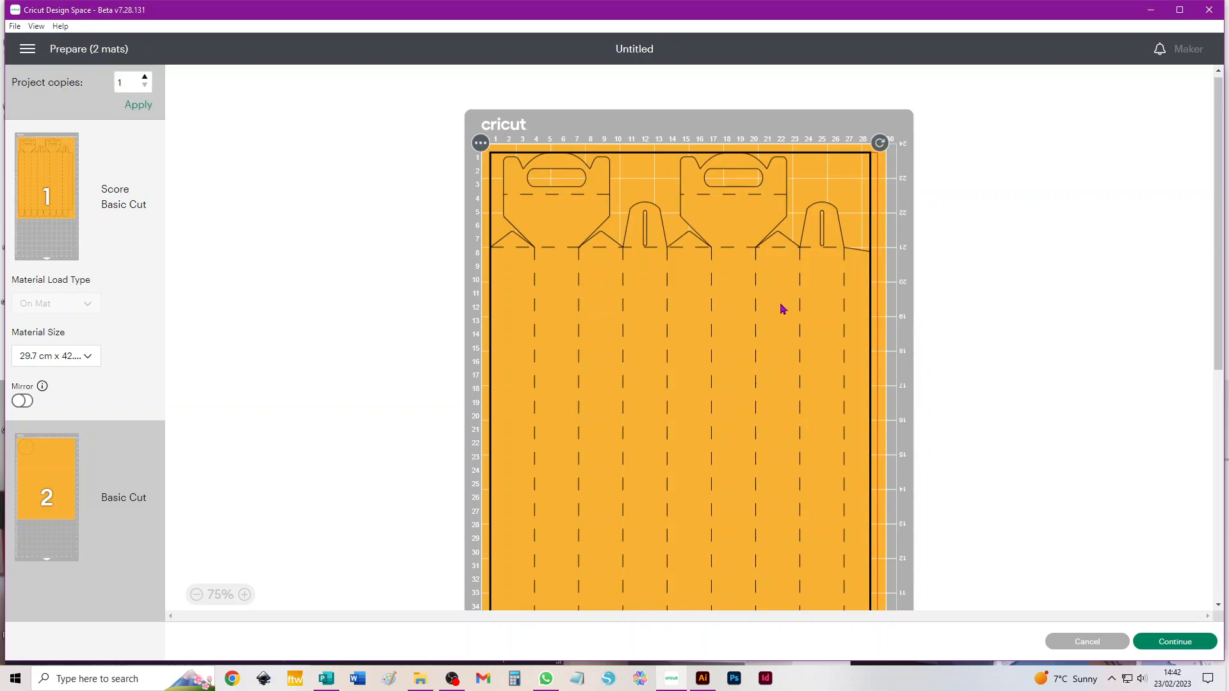
- Set the material size of the octagon's mat to 21 cm x 29.7 cm (A4), loaded on mat
left_click(55, 471)
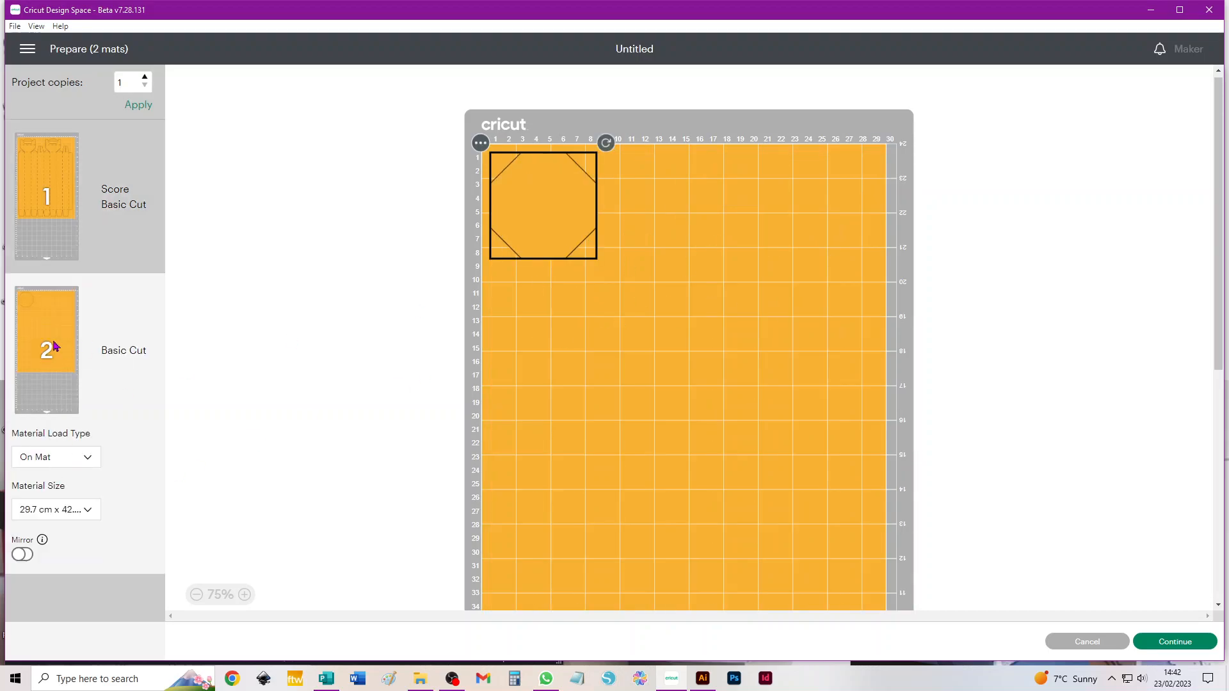
left_click(50, 463)
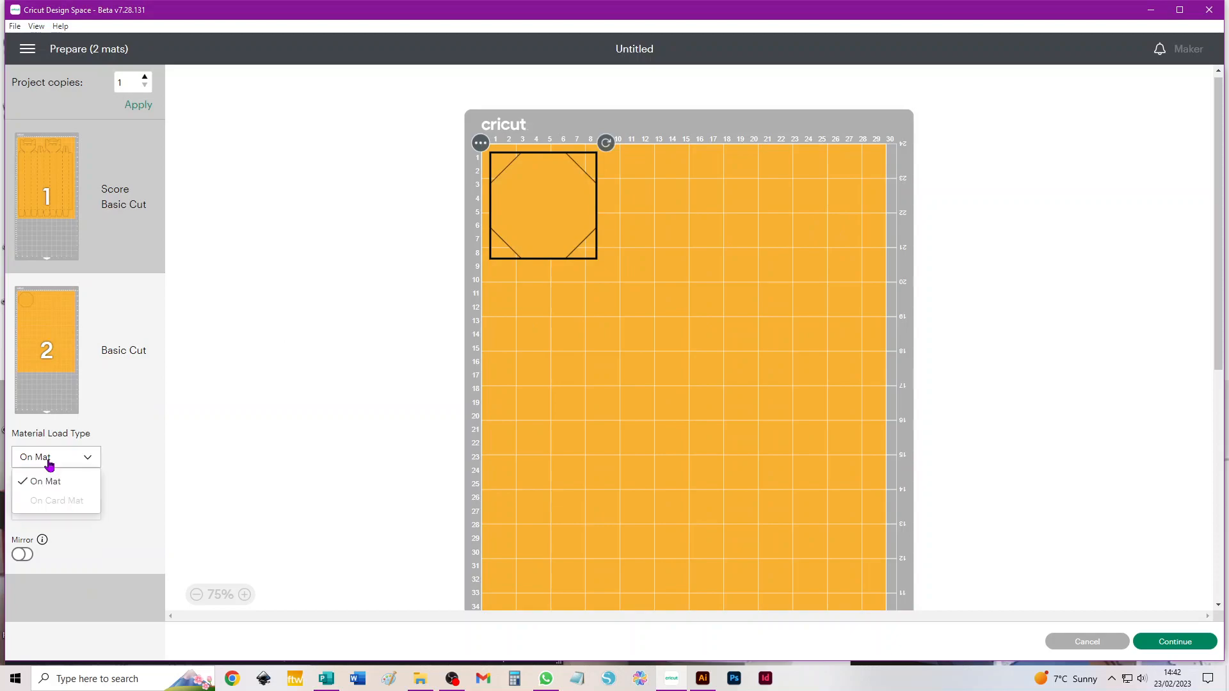
left_click(156, 449)
left_click(33, 518)
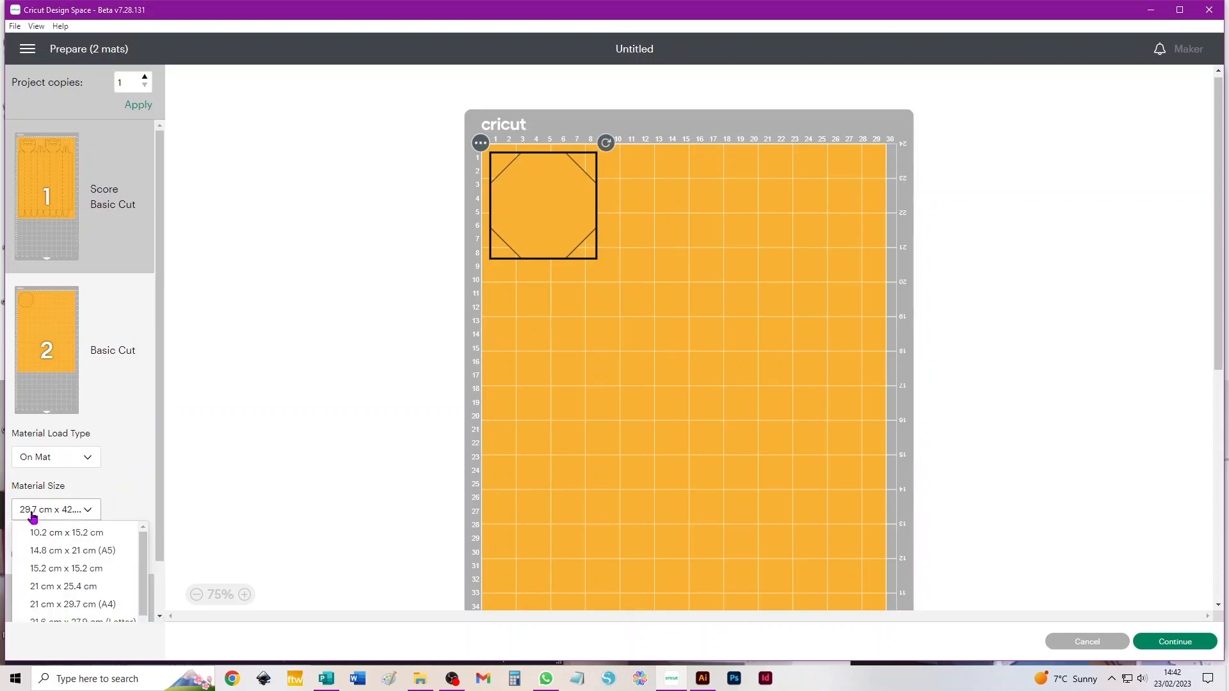
left_click(90, 604)
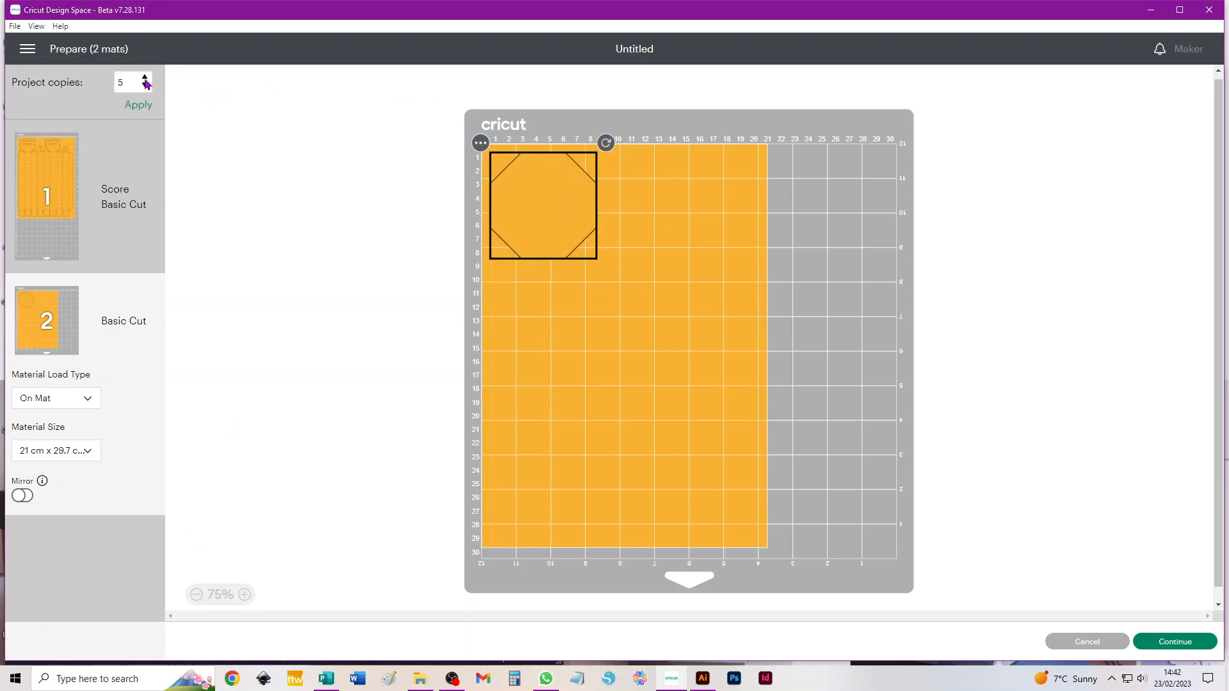
- Apply 8 project copies to the mat preview, then cancel back to the canvas
left_click(137, 109)
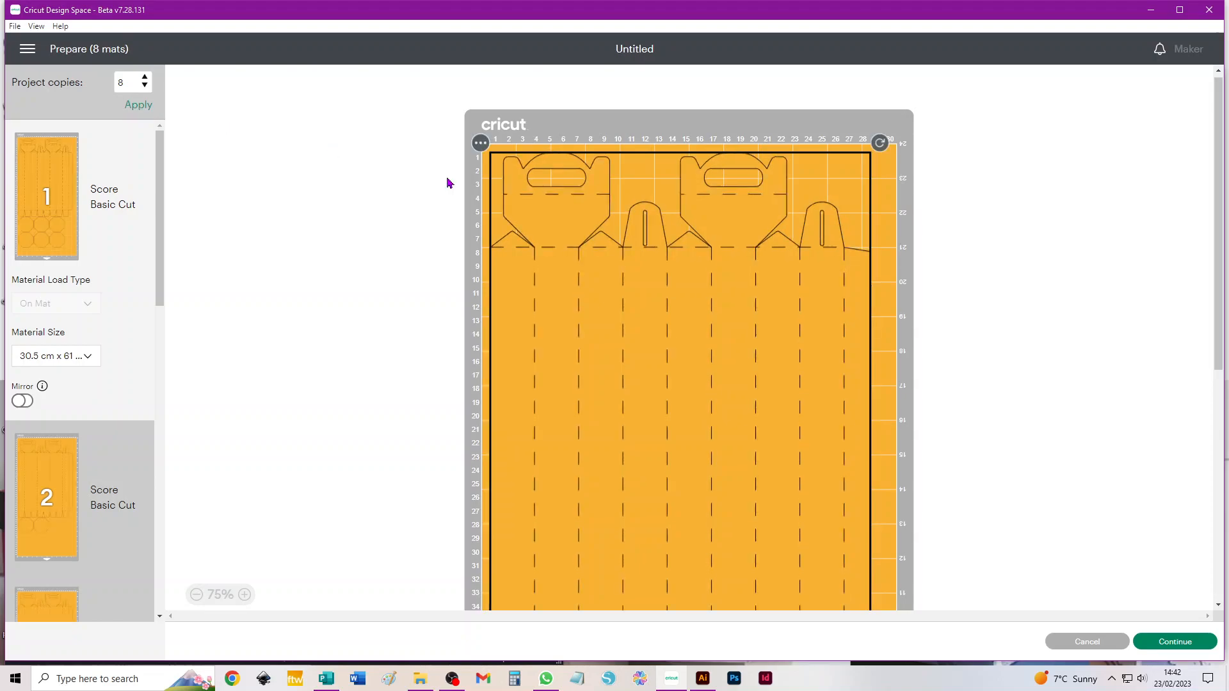
left_click(1101, 643)
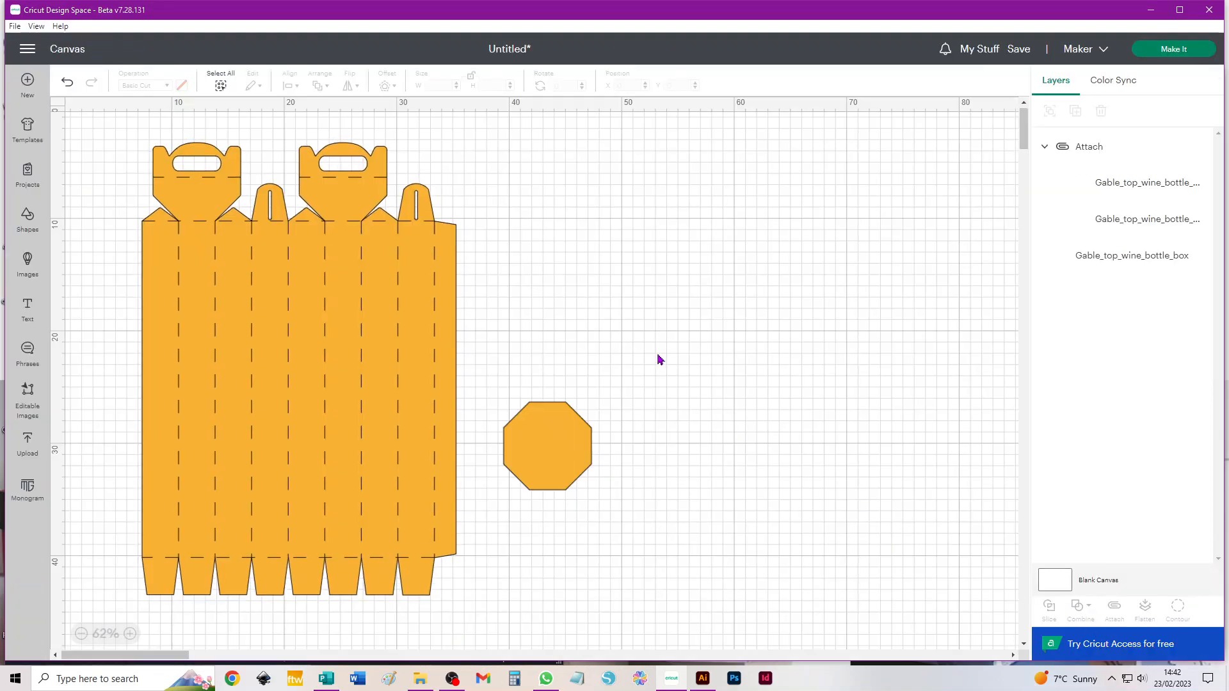
- Delete the attached box body from the canvas, keeping only the octagonal base
left_click_drag(128, 132, 474, 236)
key("Delete")
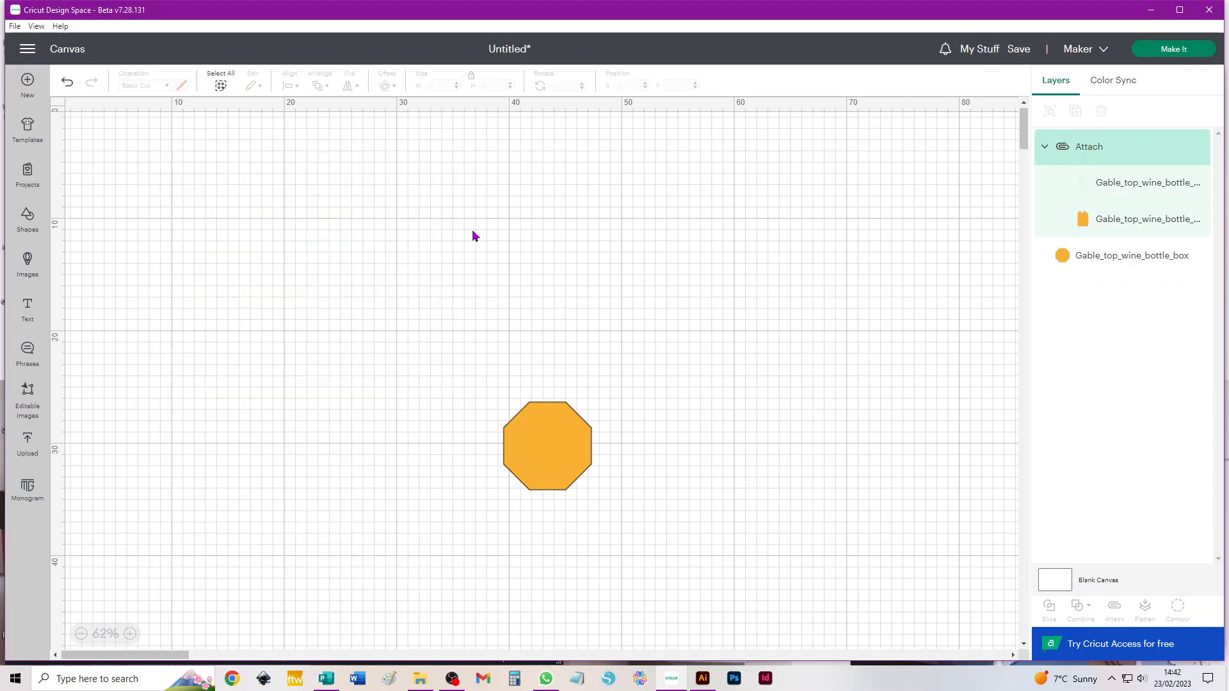
left_click(557, 400)
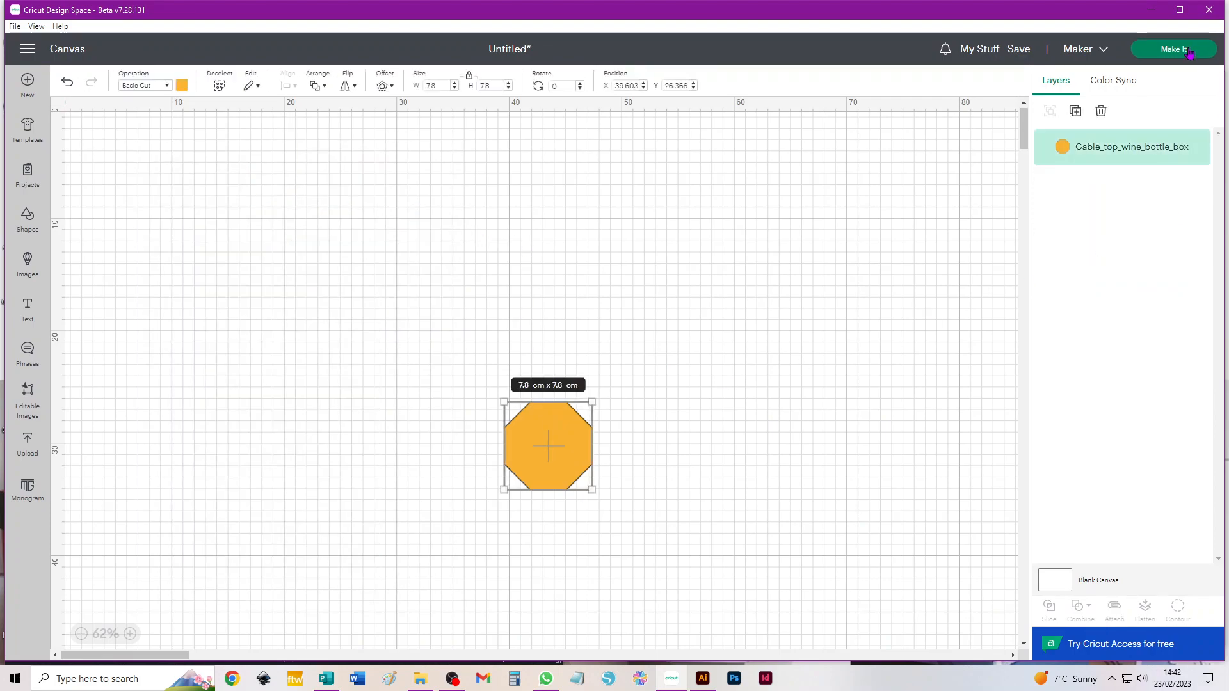
- Send the octagon alone to the mat preview and set its material size to 21 cm x 29.7 cm (A4)
left_click(1177, 50)
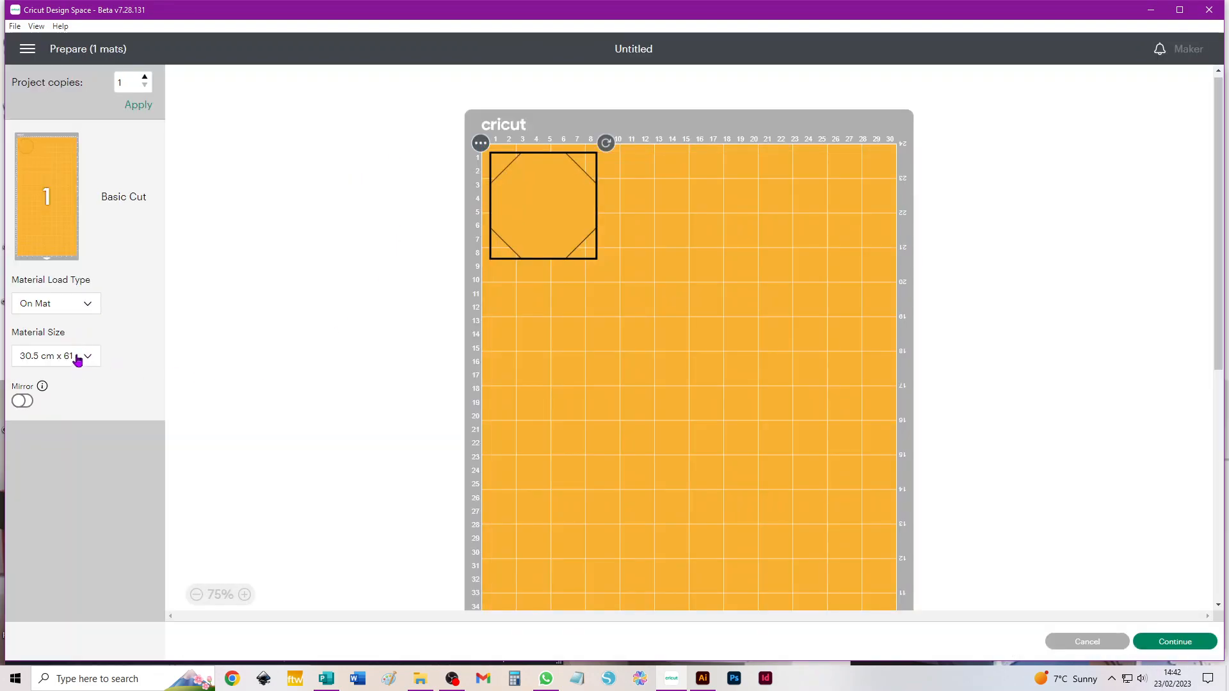
left_click(80, 356)
left_click(131, 282)
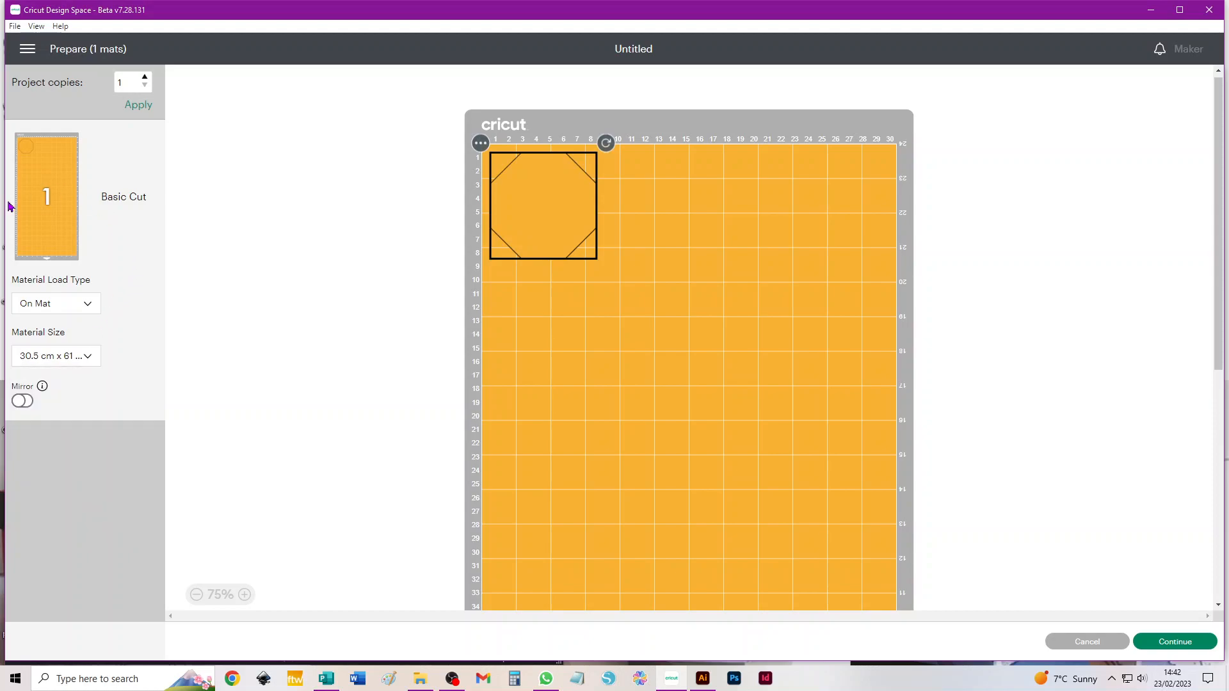
left_click(73, 356)
left_click(88, 452)
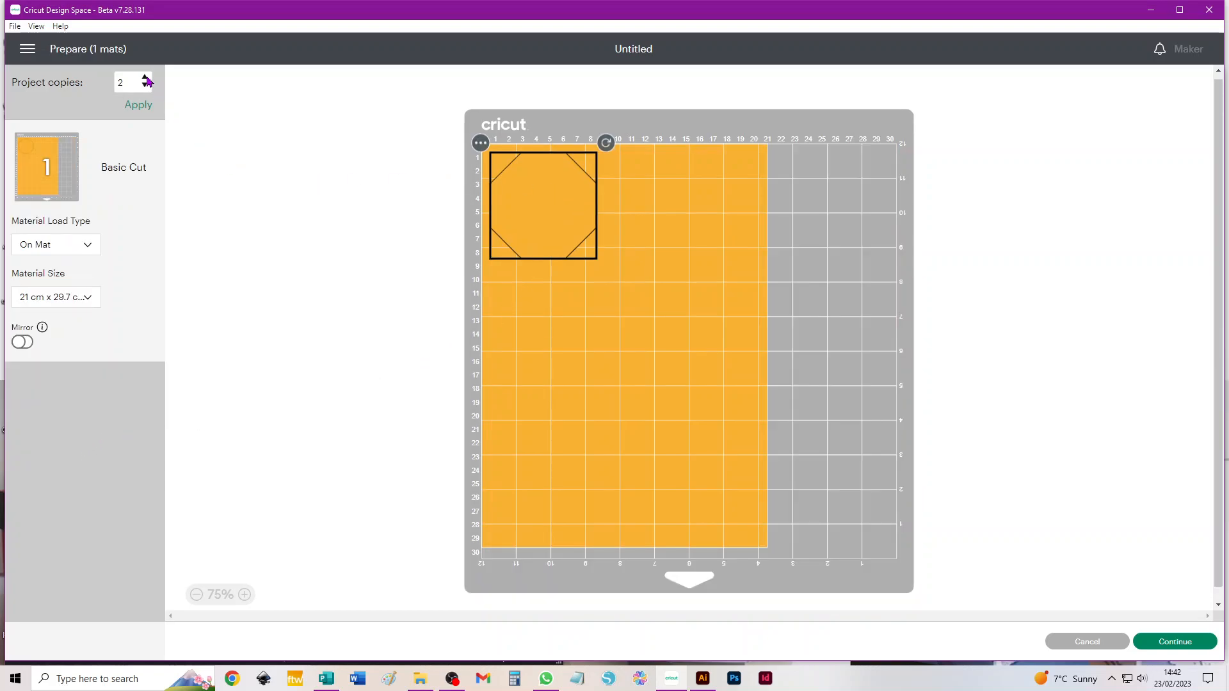
- Apply 6 project copies of the octagon, set the material size back to A4, and cancel the mat preview
left_click(137, 106)
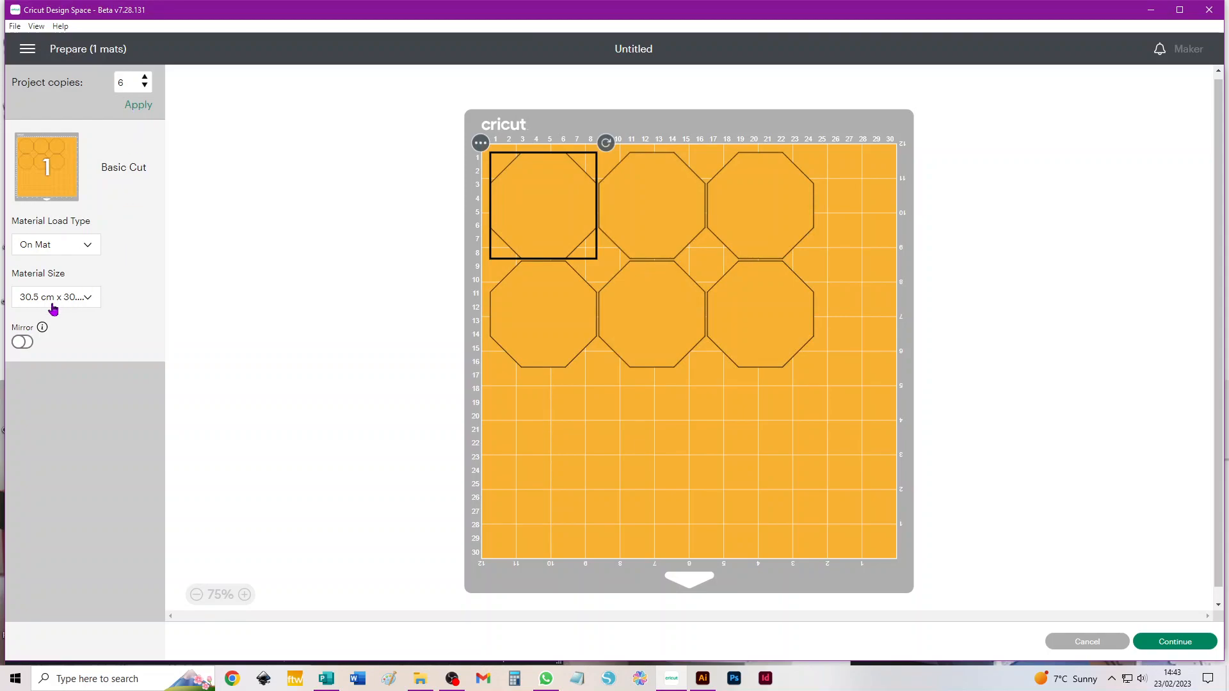
left_click(53, 310)
left_click(78, 397)
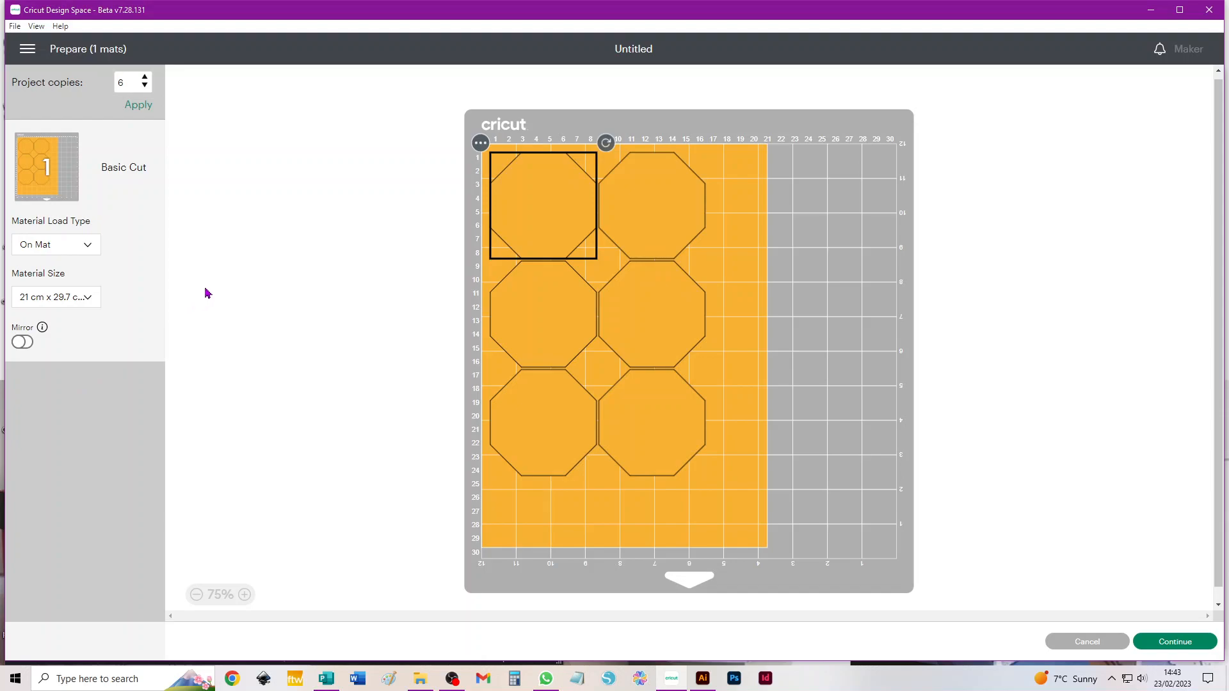
left_click(1095, 648)
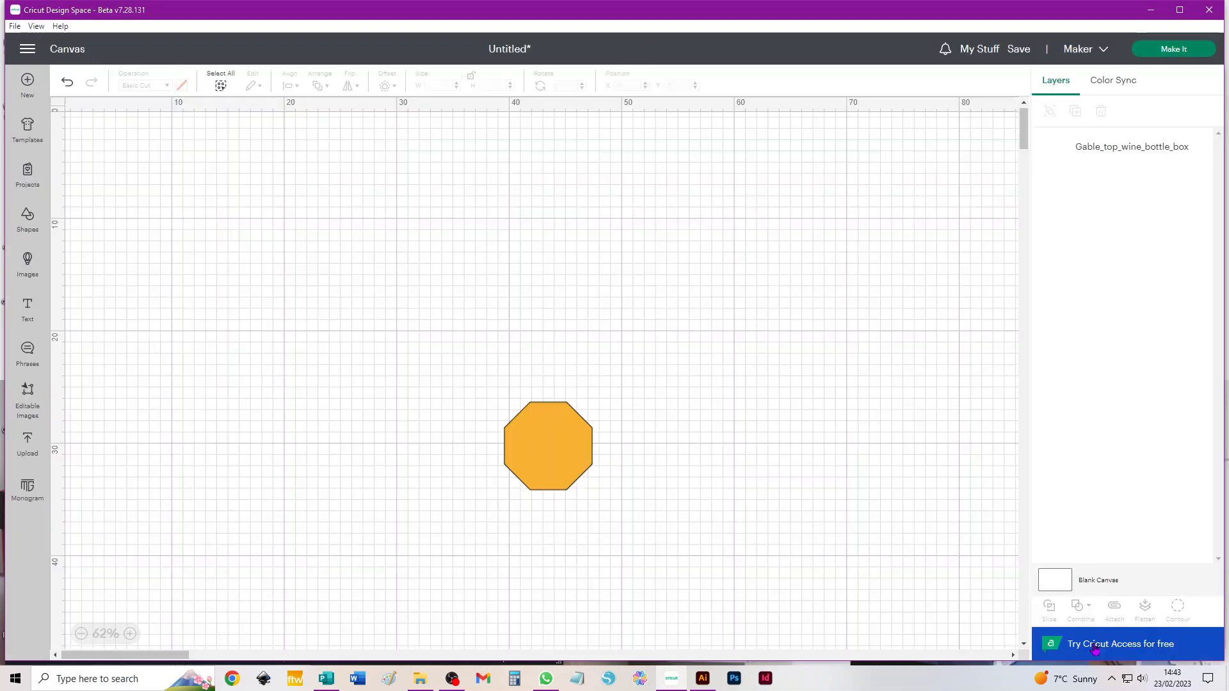
- Delete the octagon, add the uploaded green Gable_top_box_8cmw_5cmh template to the canvas and move it to clear space
key("ctrl+a")
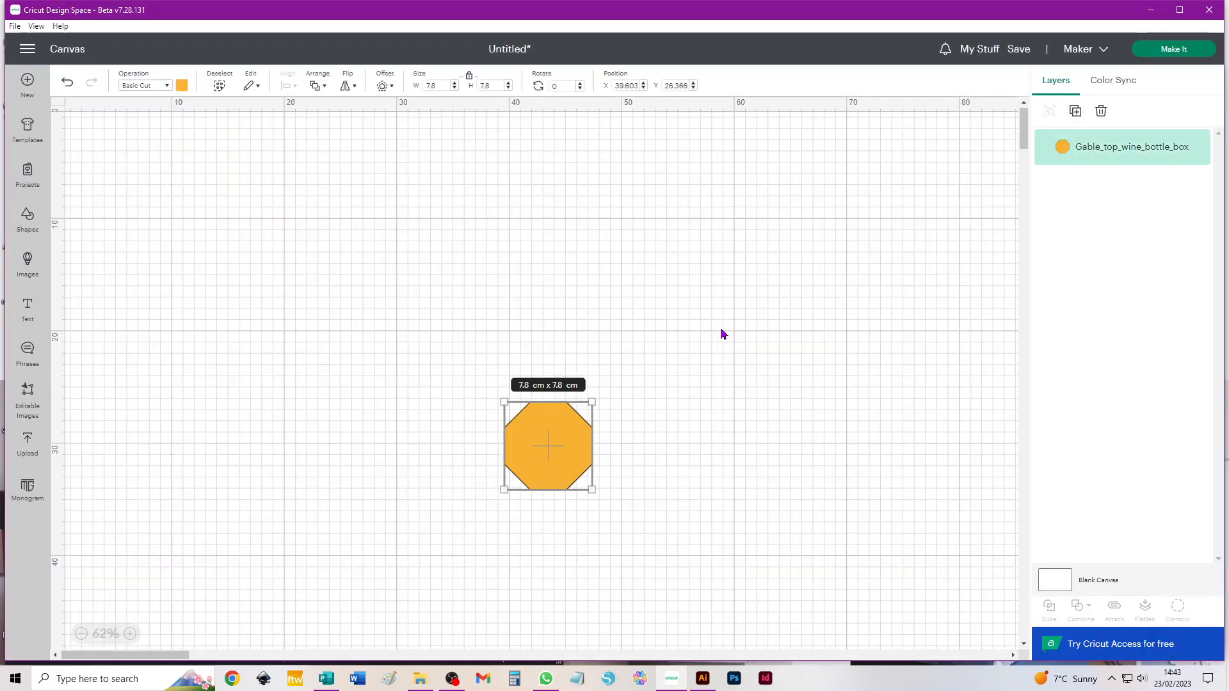
key("Delete")
left_click(28, 442)
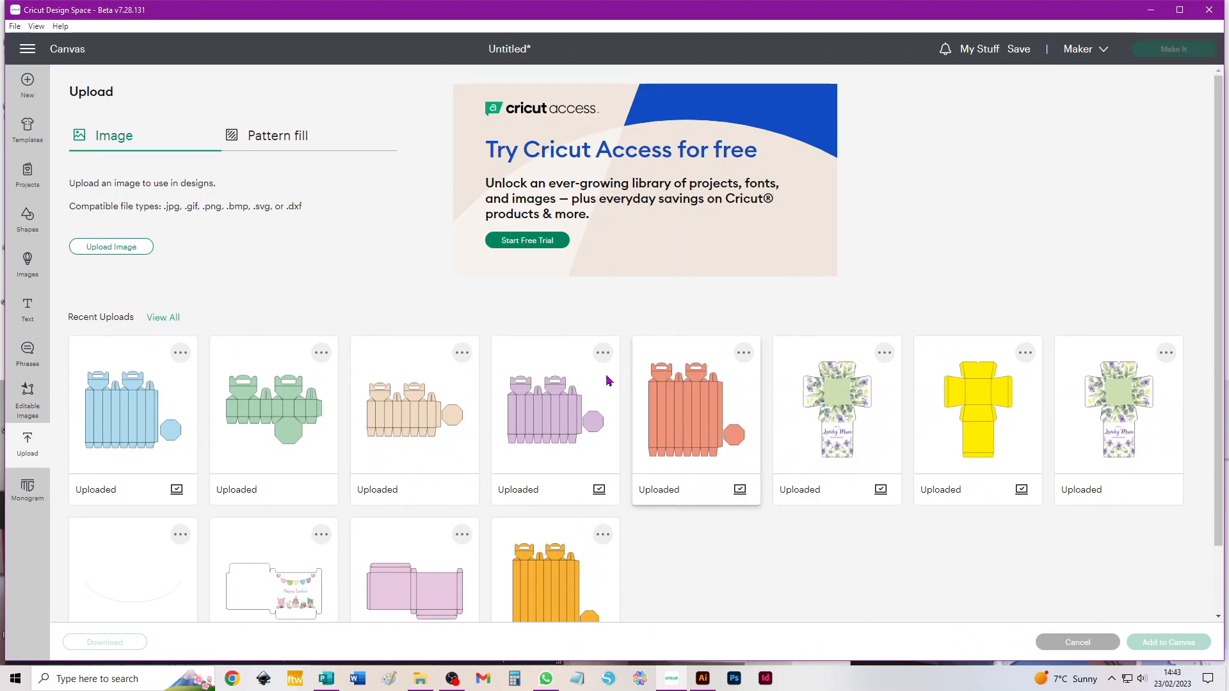
left_click(282, 420)
left_click(1168, 642)
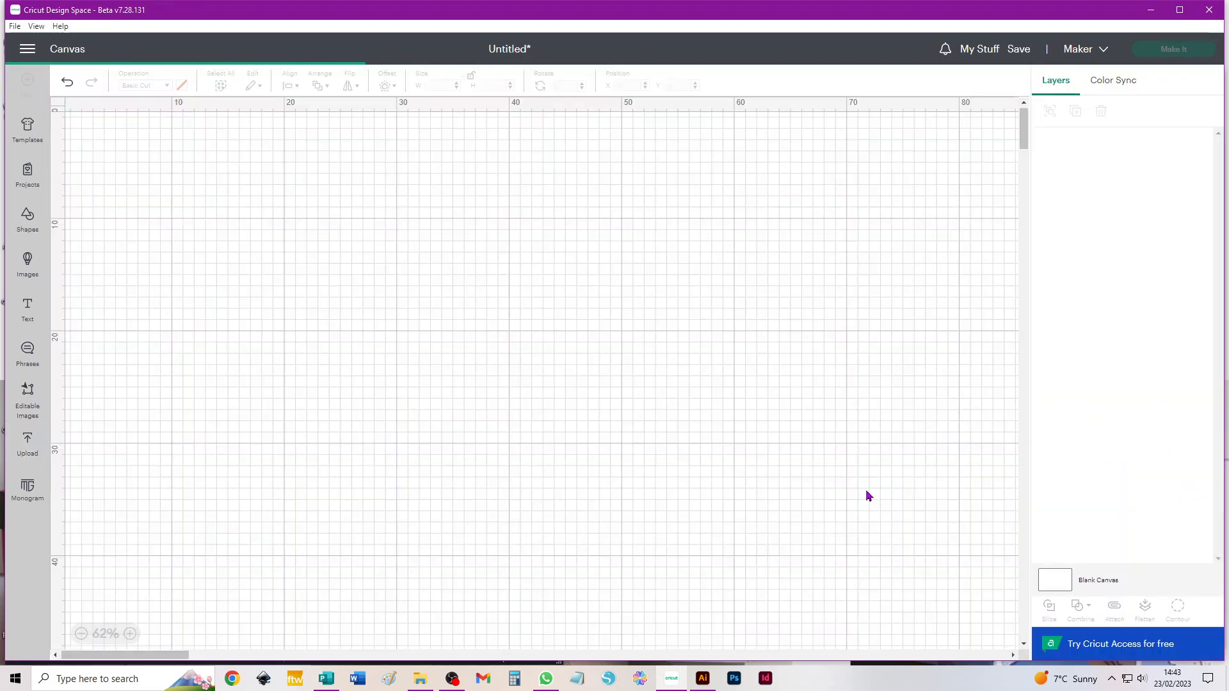
left_click_drag(288, 250, 486, 320)
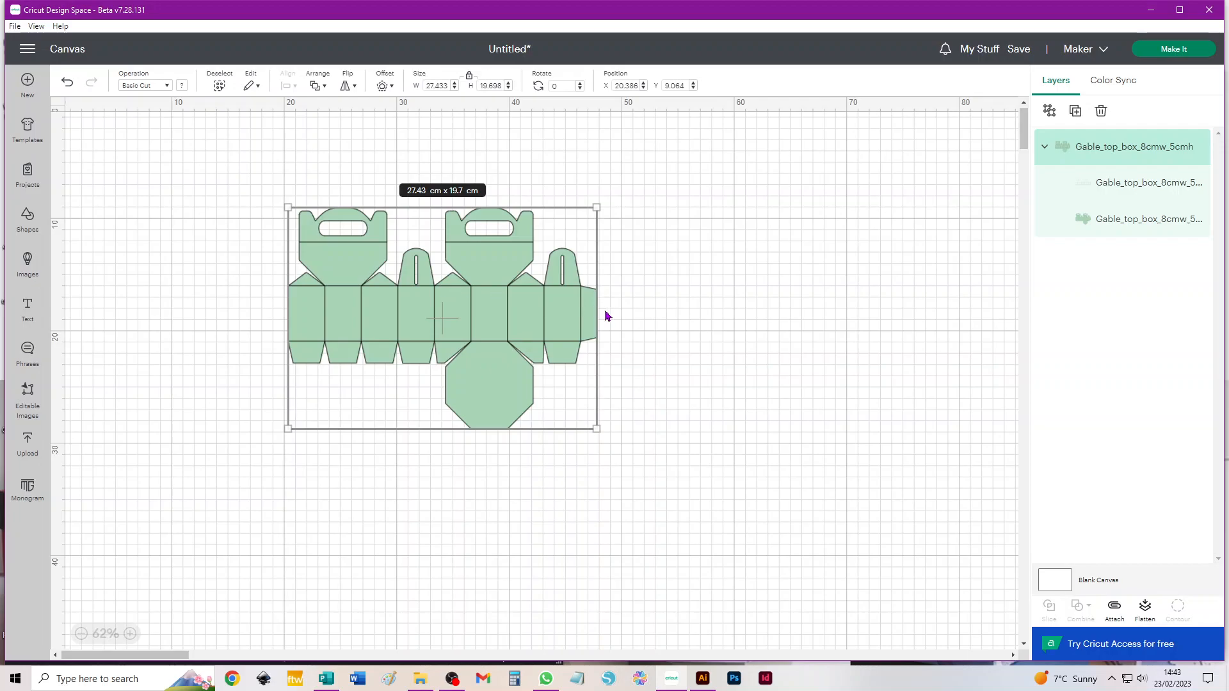
- Set the fold-line layer of the green box template to the Score operation
left_click(706, 293)
left_click(487, 258)
left_click(816, 290)
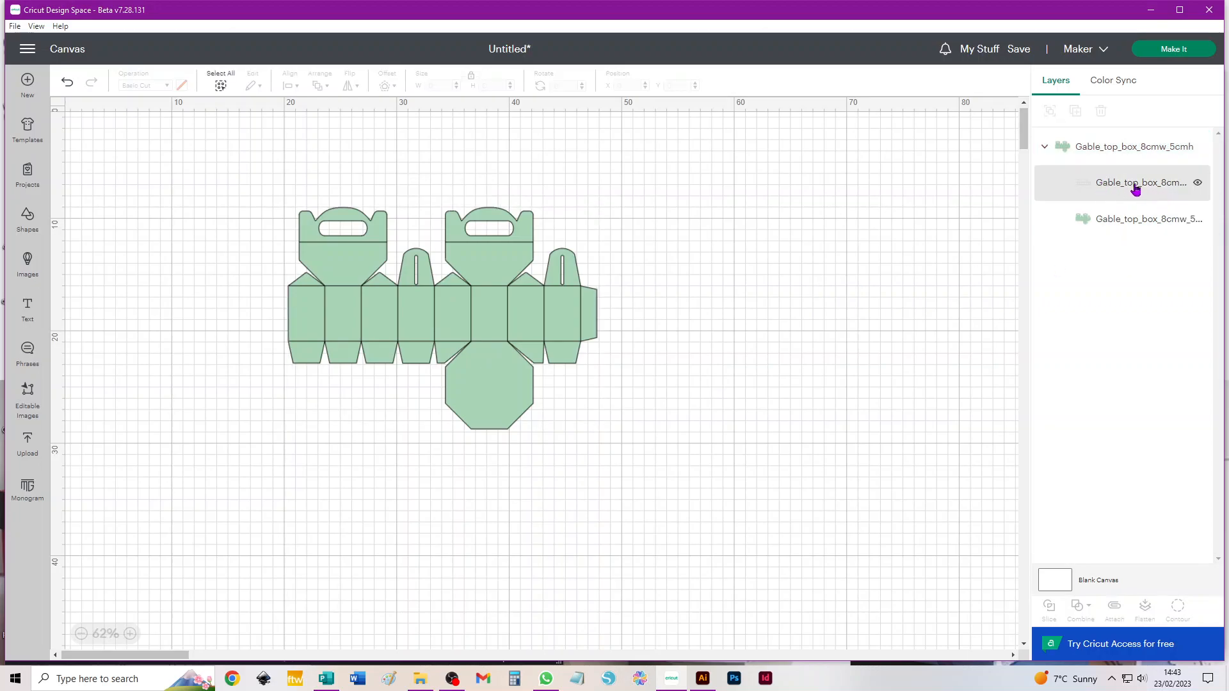
left_click(1135, 185)
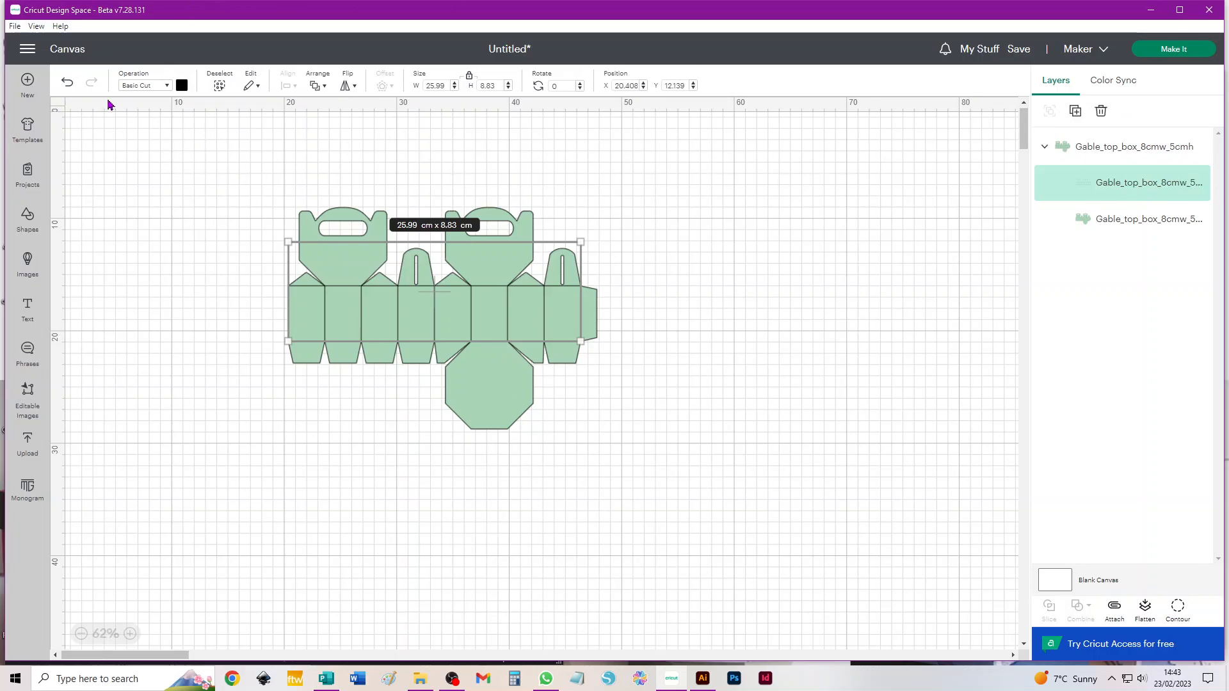
left_click(136, 88)
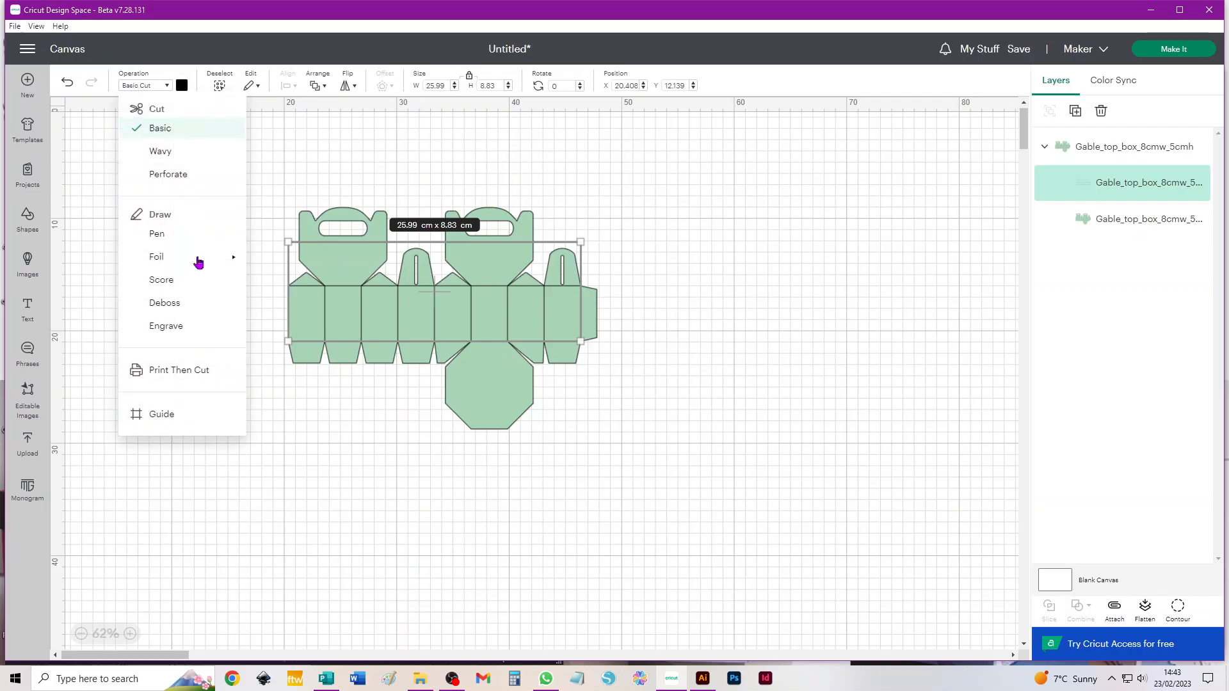
left_click(163, 281)
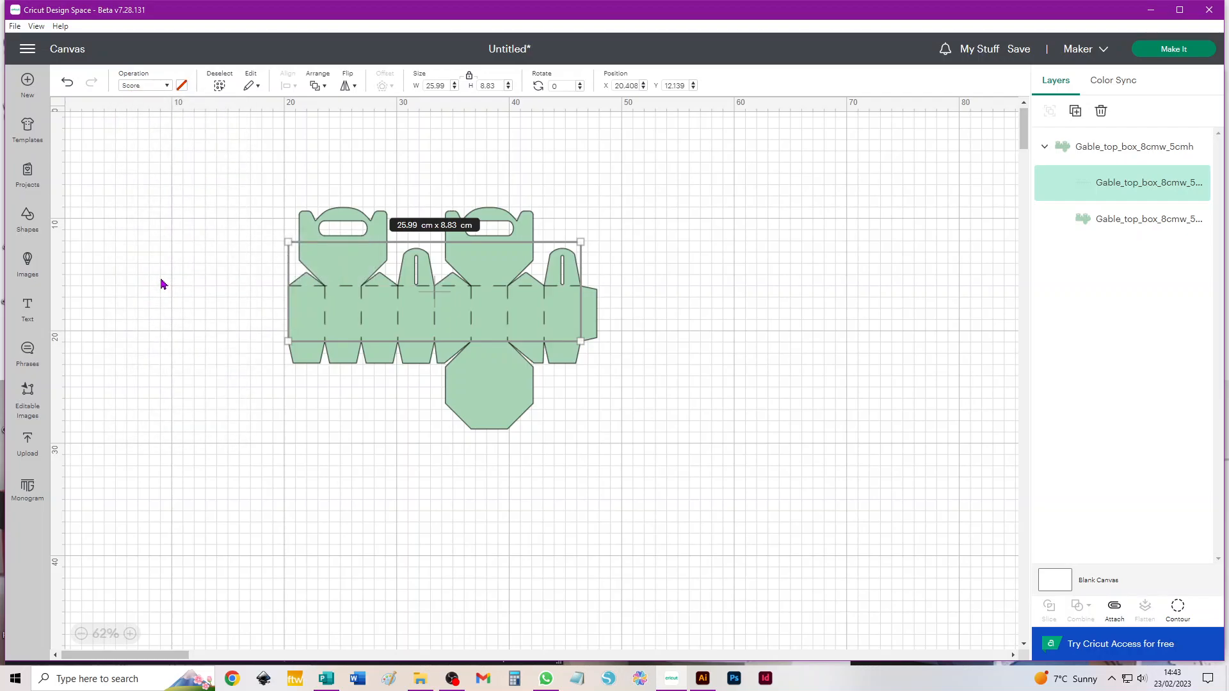
left_click(759, 244)
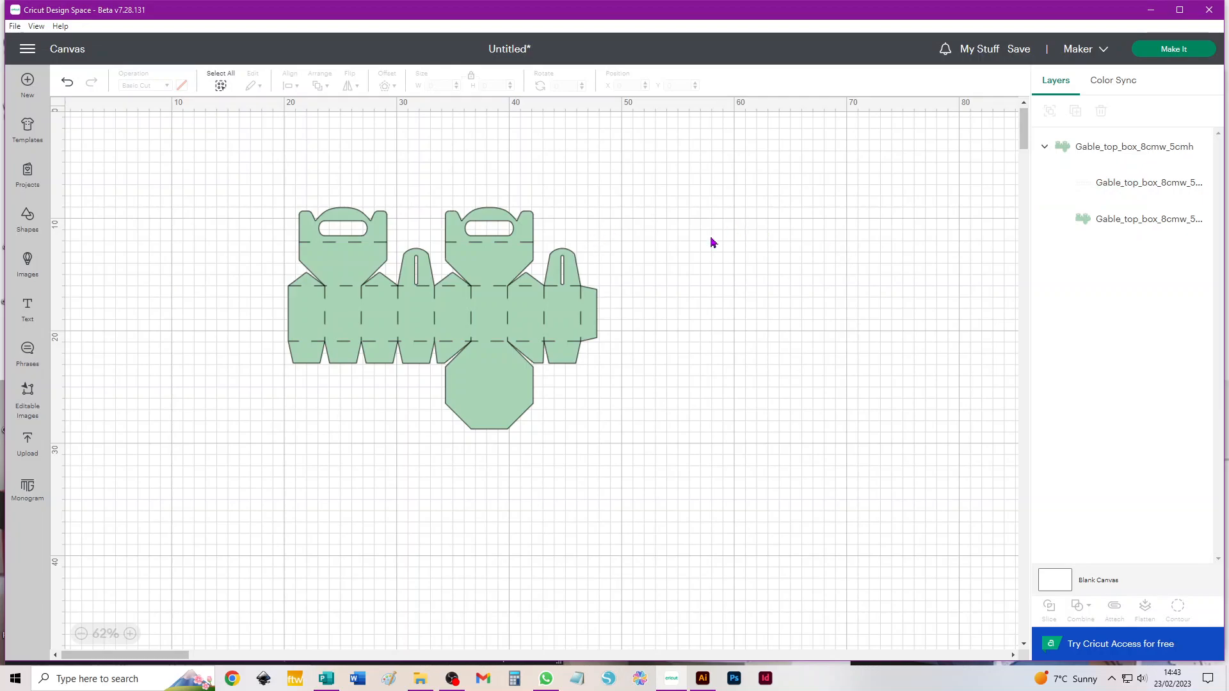
- Attach the green box's score and cut layers, and preview the box on a mat with a different material size
left_click_drag(820, 148, 153, 567)
left_click(1115, 607)
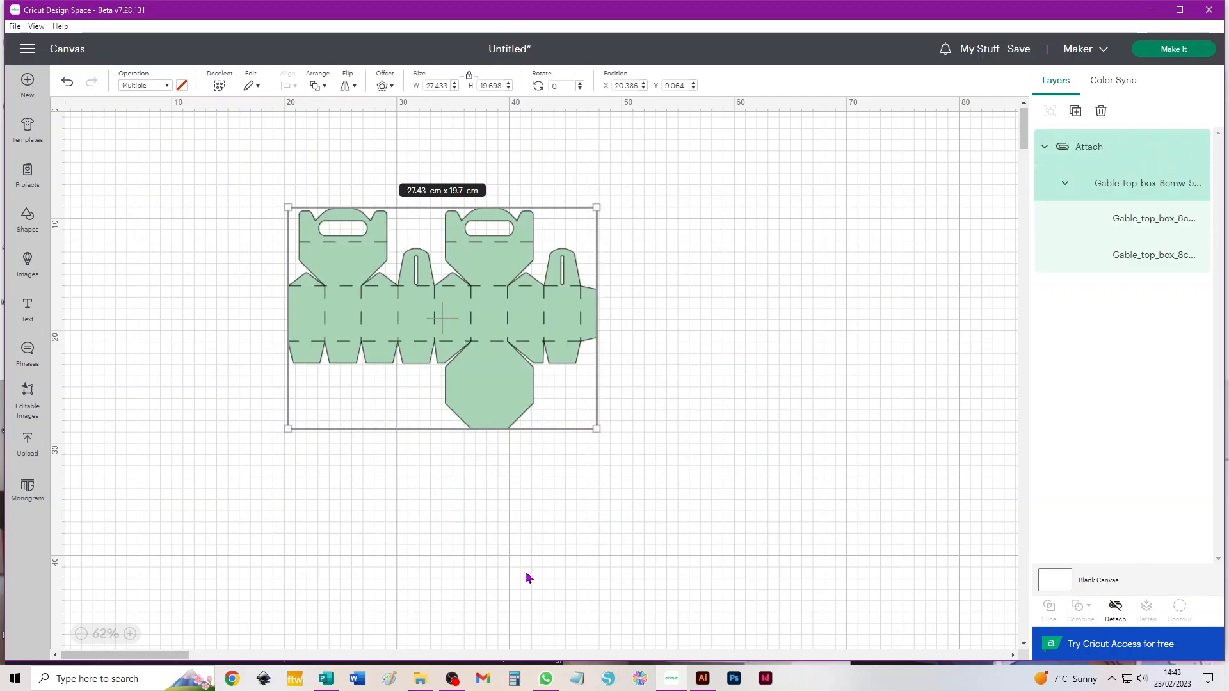
left_click(1195, 54)
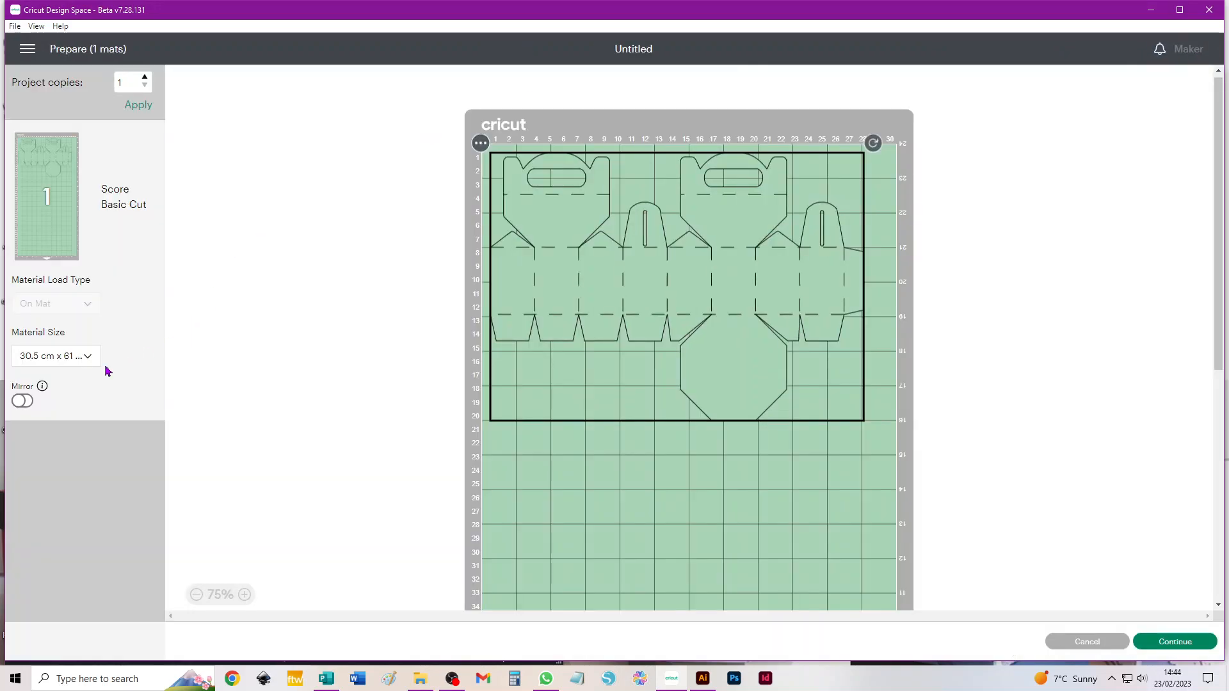
left_click(56, 355)
left_click(55, 379)
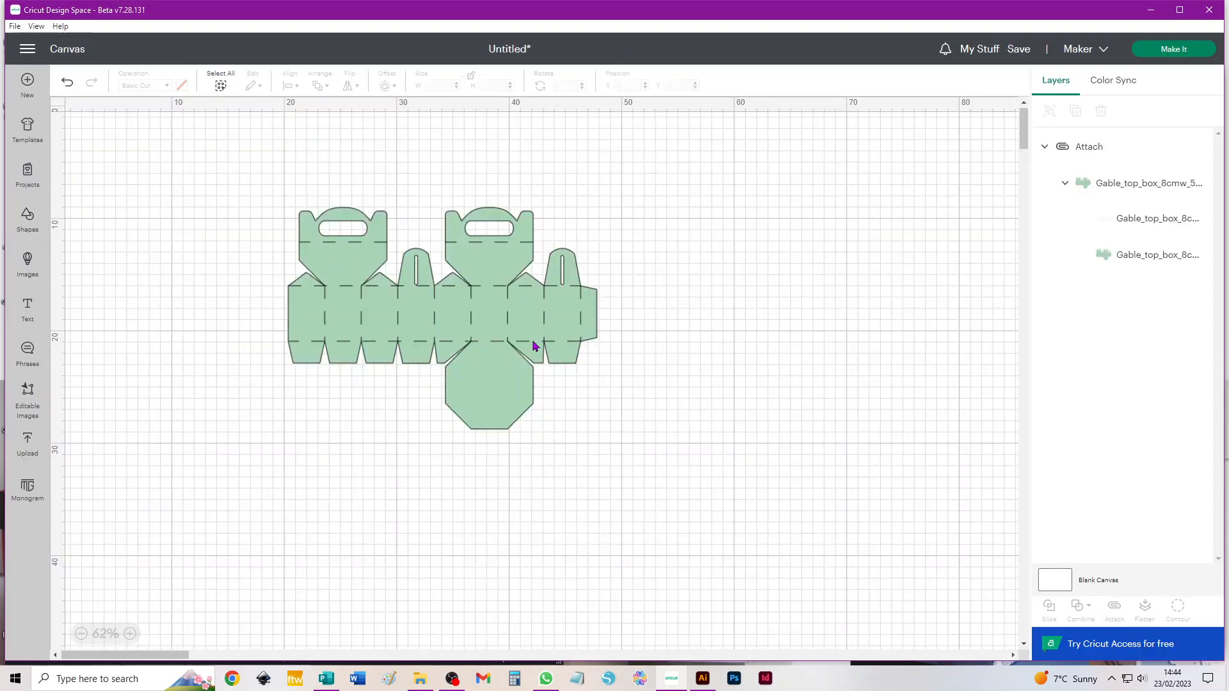
- Duplicate the attached green box, rotate the copy 180 degrees and nest it directly beneath the original
left_click(535, 348)
key("ctrl+c")
key("ctrl+v")
left_click_drag(267, 233, 730, 447)
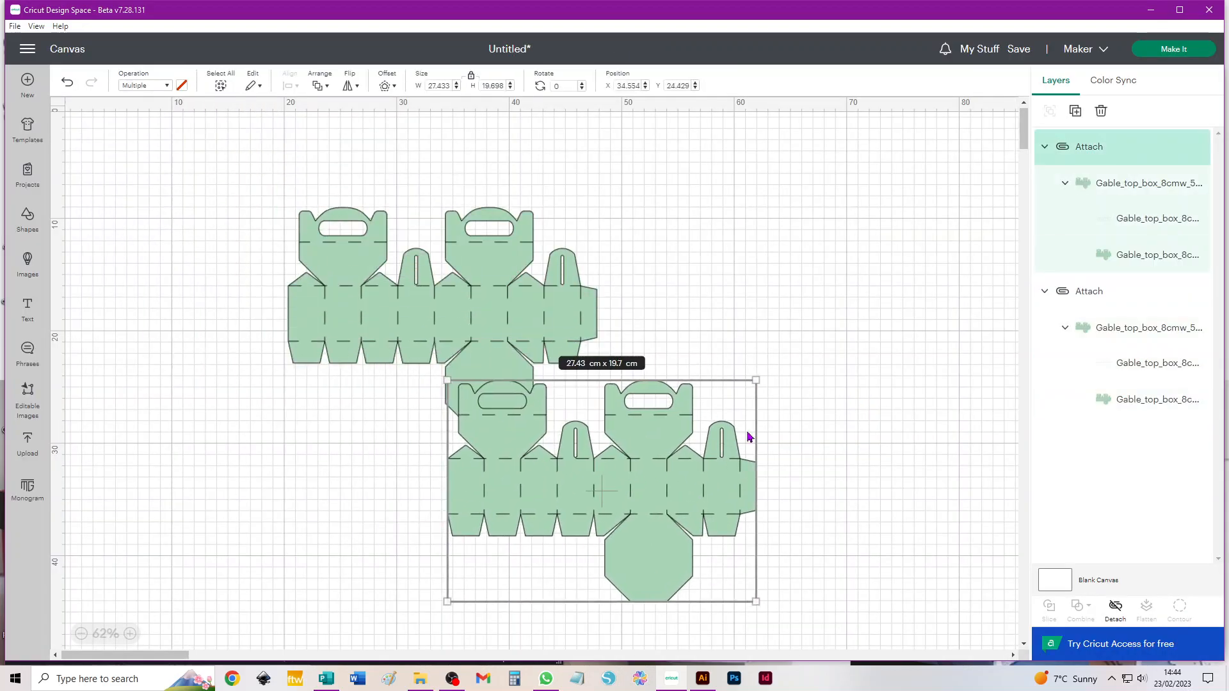
left_click_drag(763, 373, 521, 537)
left_click_drag(652, 466, 492, 451)
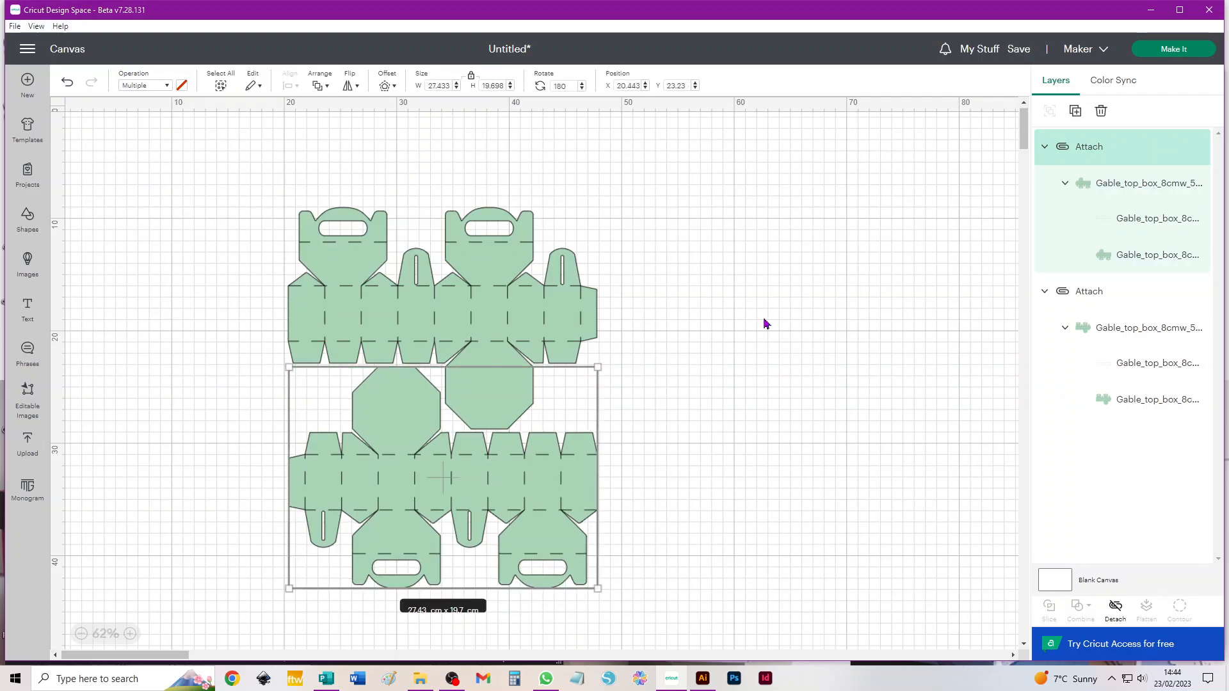
- Delete the rotated copy beneath the original green box
key("ctrl+a")
left_click(979, 439)
left_click(571, 486)
key("Delete")
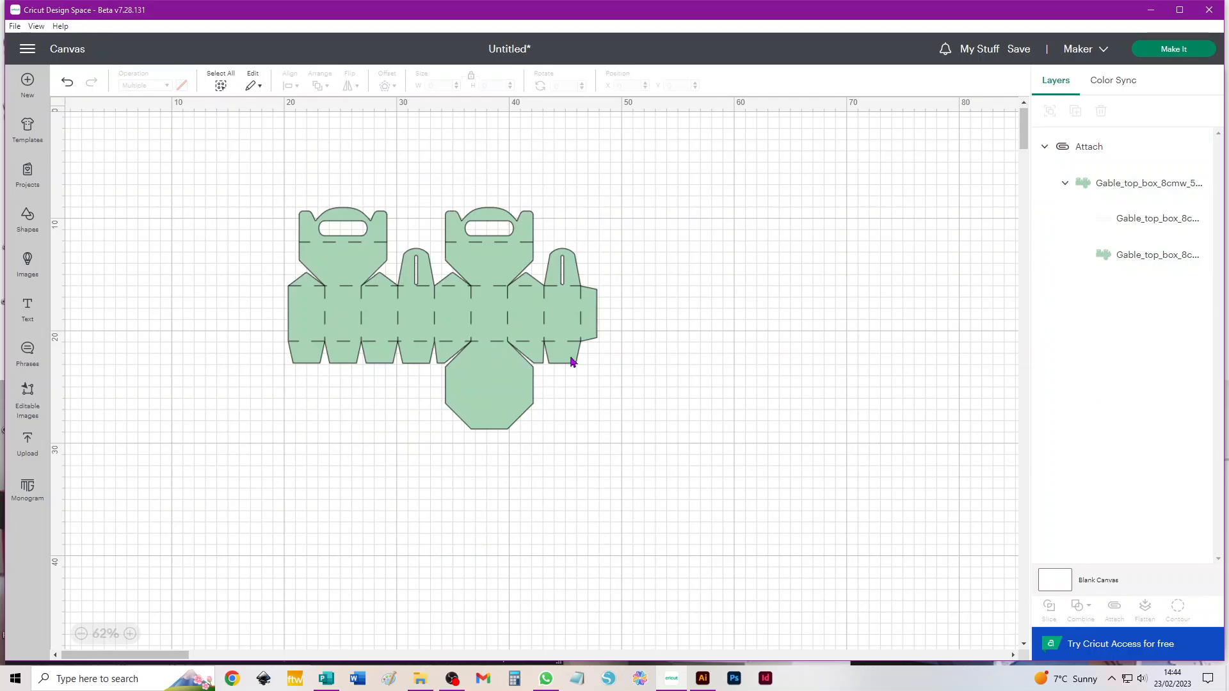
- Paste another copy of the green box at its original size, rotate it 180 degrees and interlock its octagon beside the original's
left_click(493, 320)
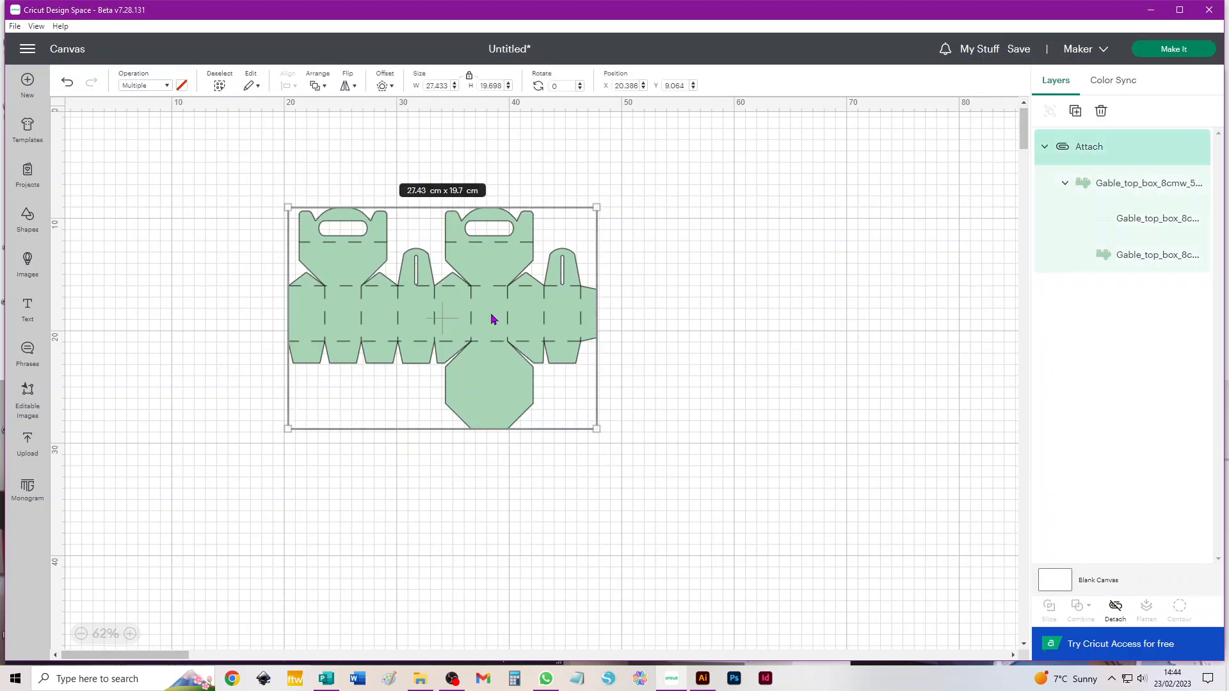
key("ctrl+v")
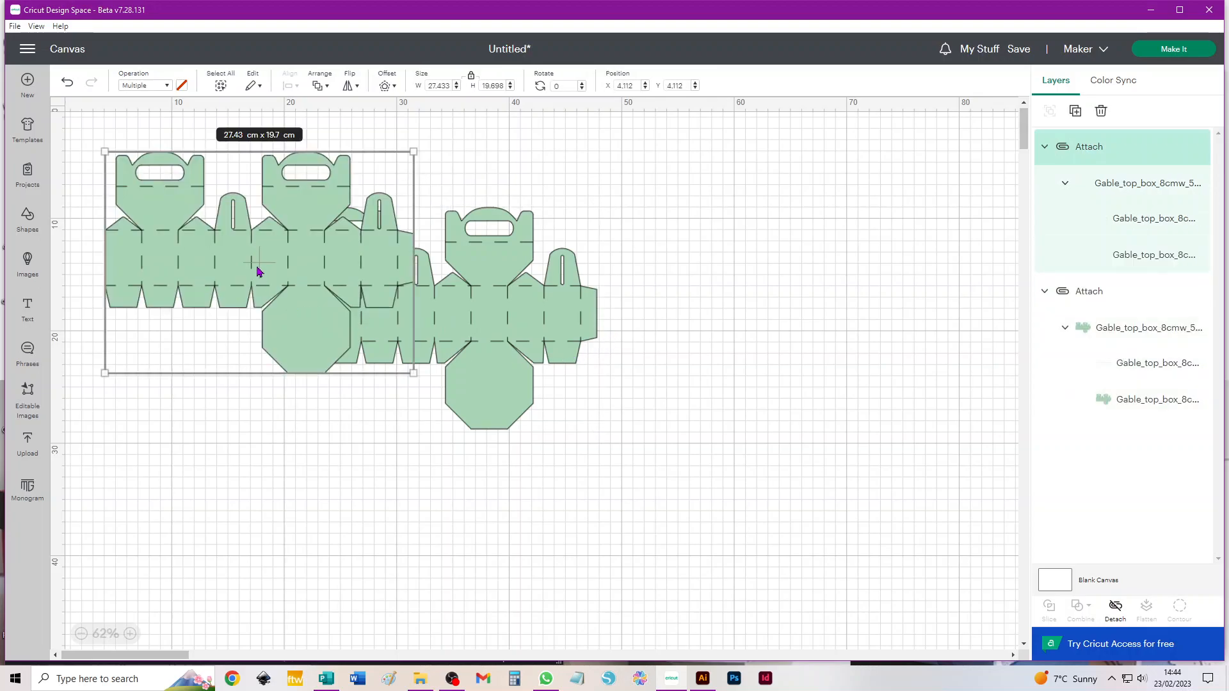
left_click_drag(255, 269, 678, 521)
left_click_drag(837, 411, 899, 361)
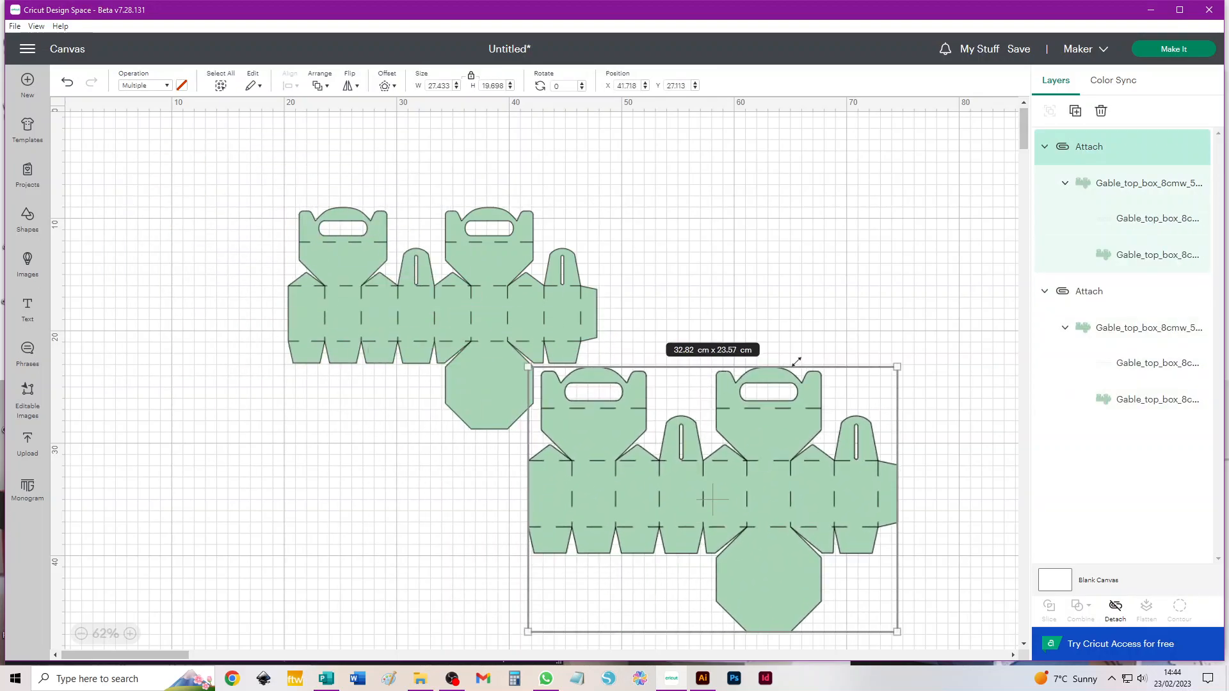
key("ctrl+z")
left_click(782, 467)
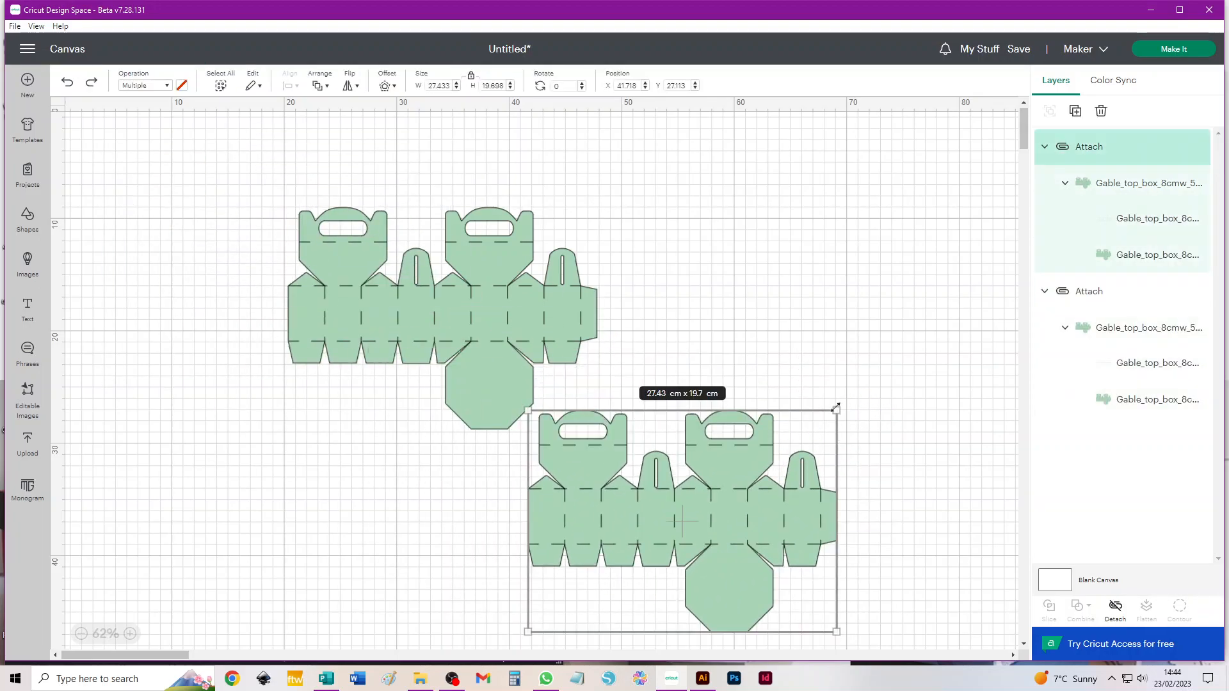
left_click_drag(849, 402, 505, 626)
left_click_drag(653, 449, 416, 408)
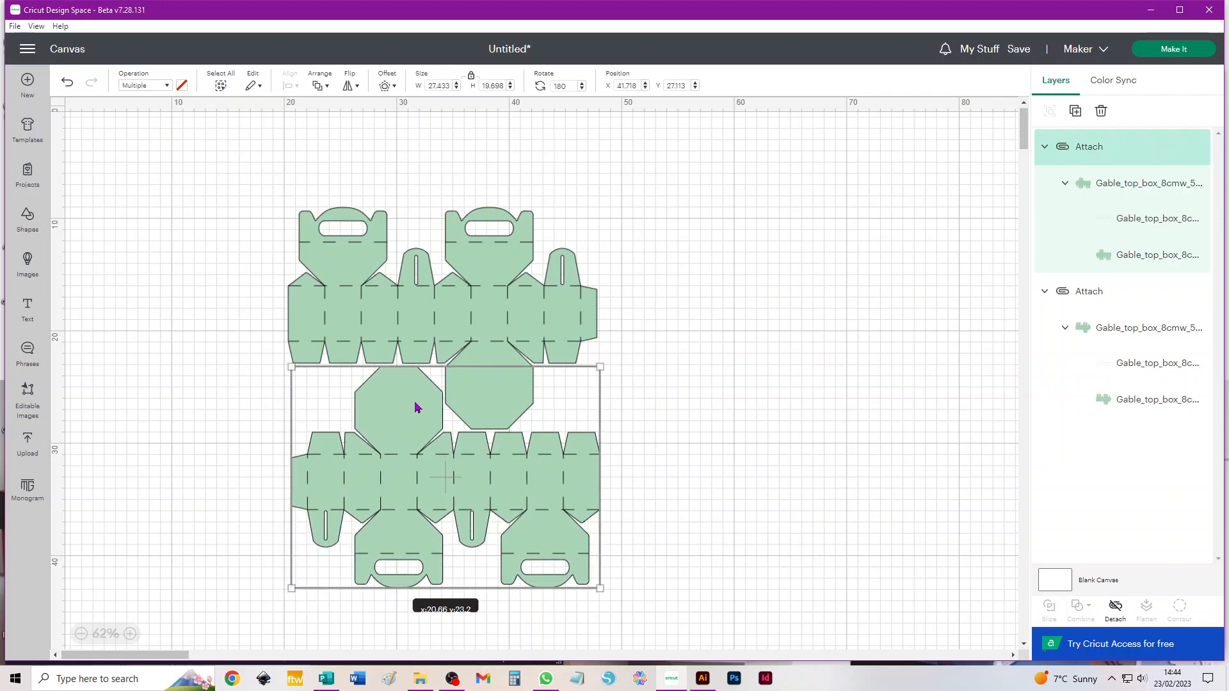
- Select both interlocked green boxes and centre them horizontally on each other
left_click_drag(747, 225, 139, 513)
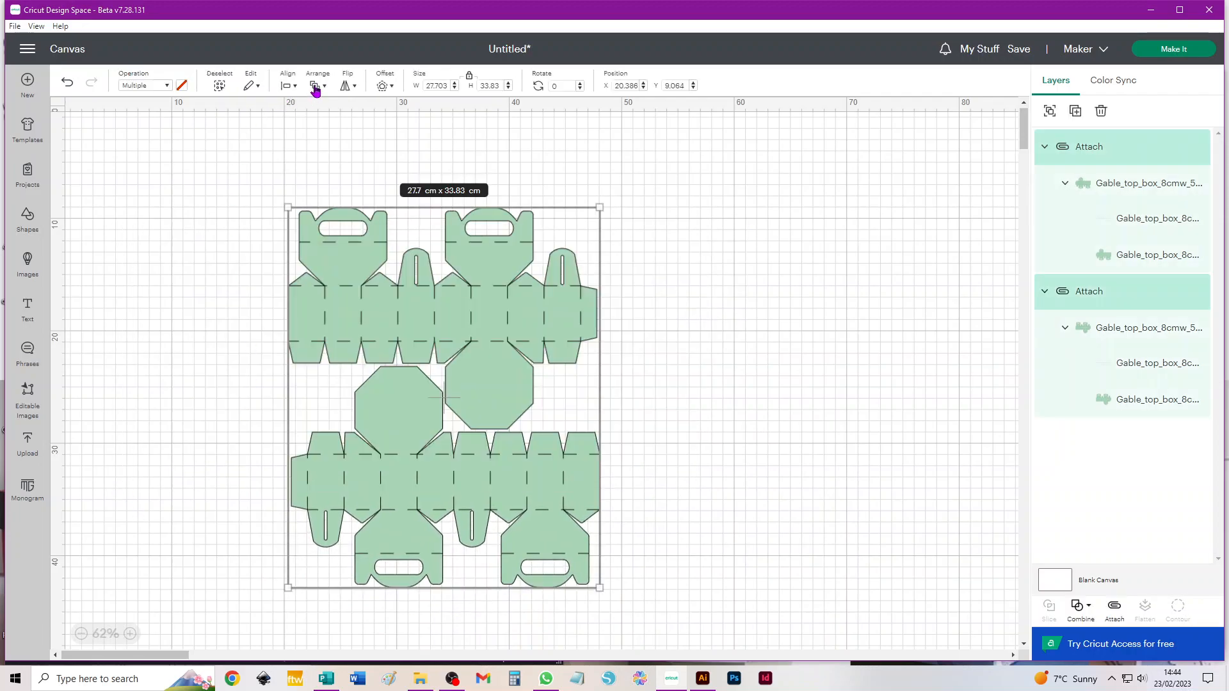
left_click(289, 86)
left_click(334, 152)
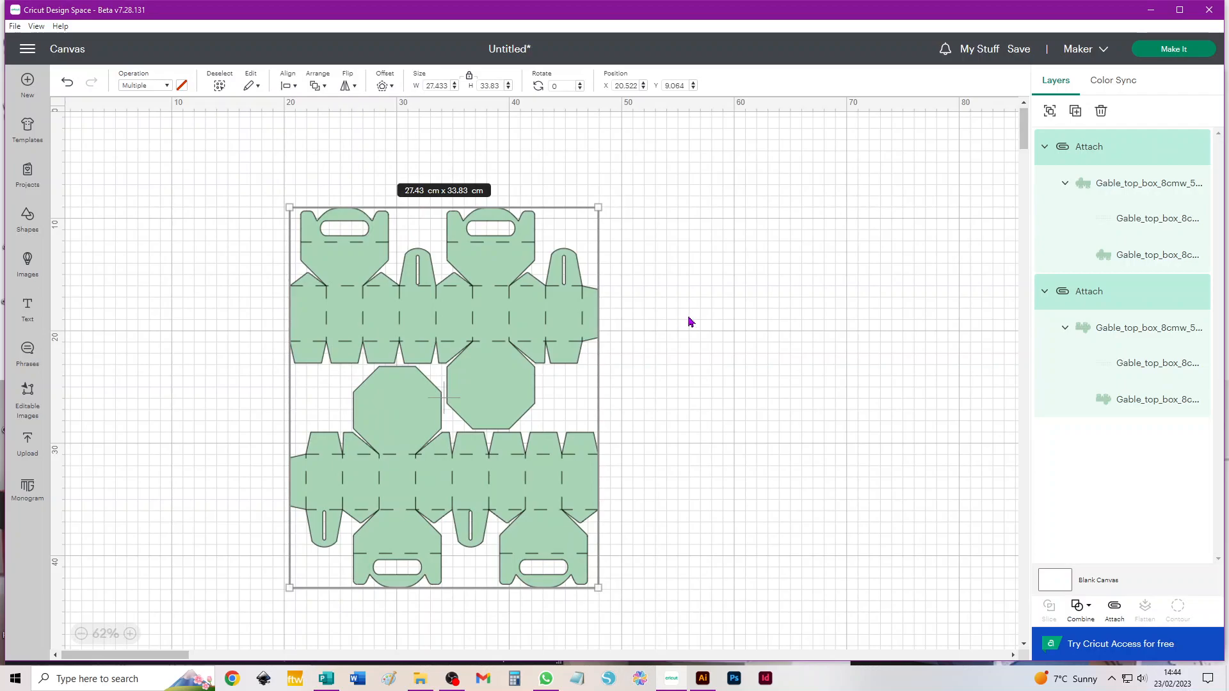
left_click(570, 301)
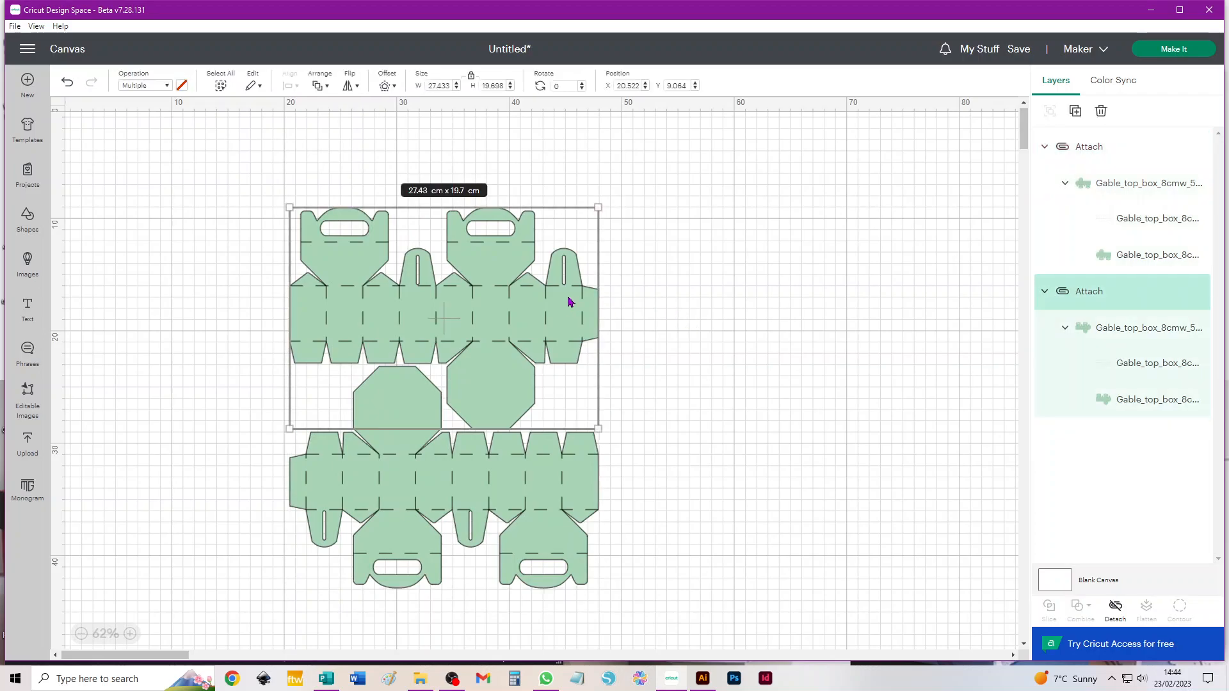
left_click(680, 274)
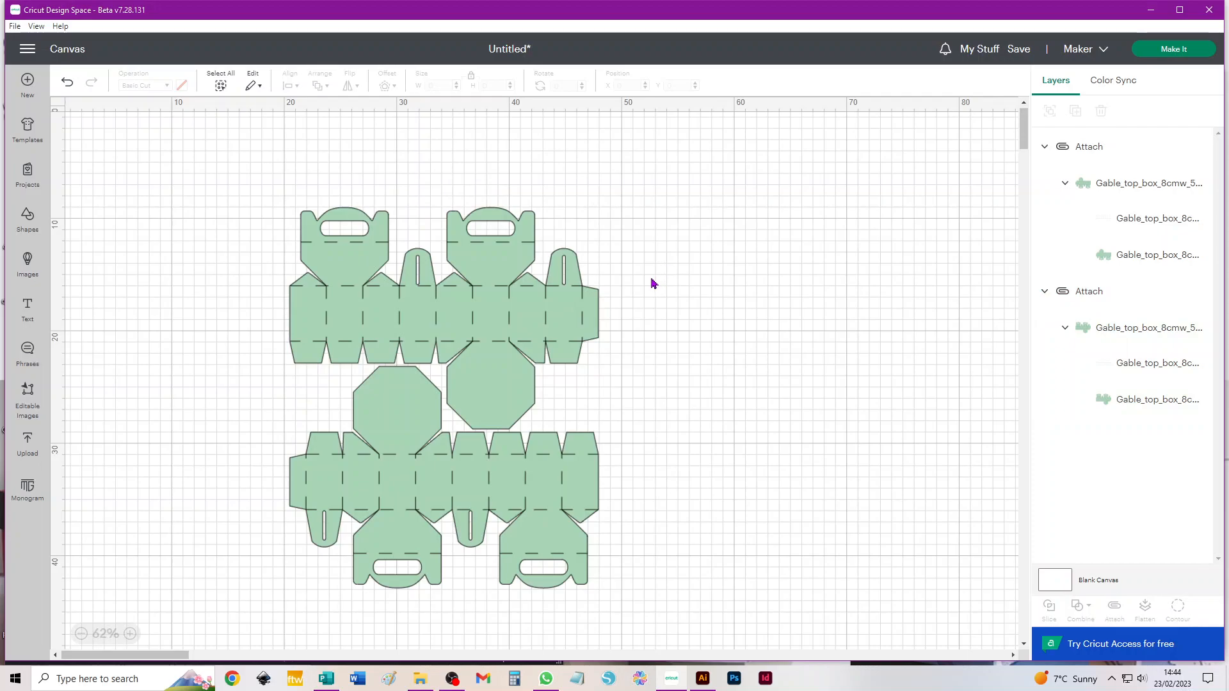
- Clear both green boxes from the canvas and add the uploaded salmon Gable_top_box_8cmw_25cmh template
left_click(567, 484)
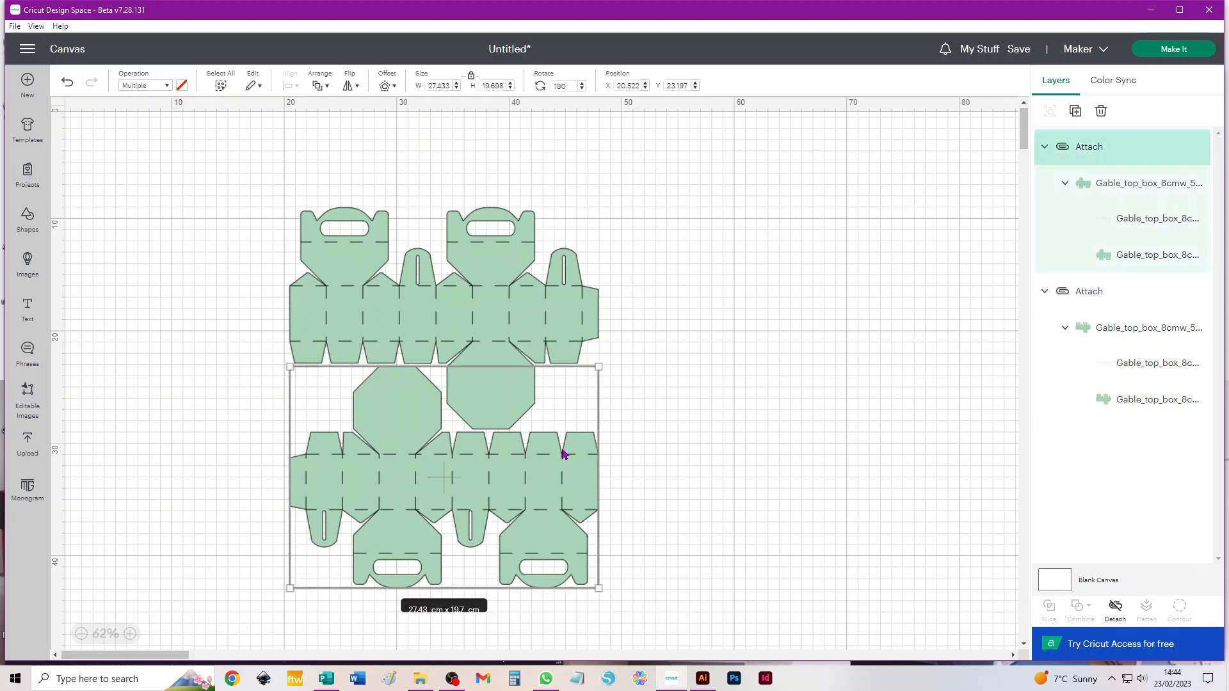
key("Delete")
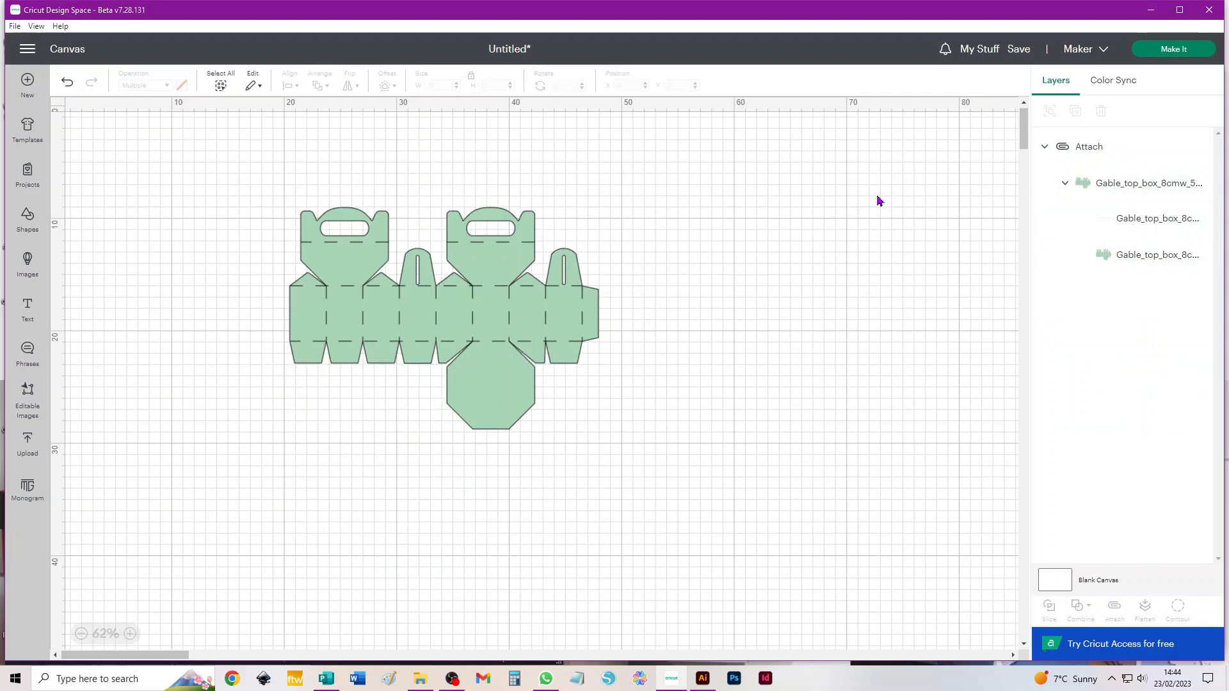
key("ctrl+a")
key("Delete")
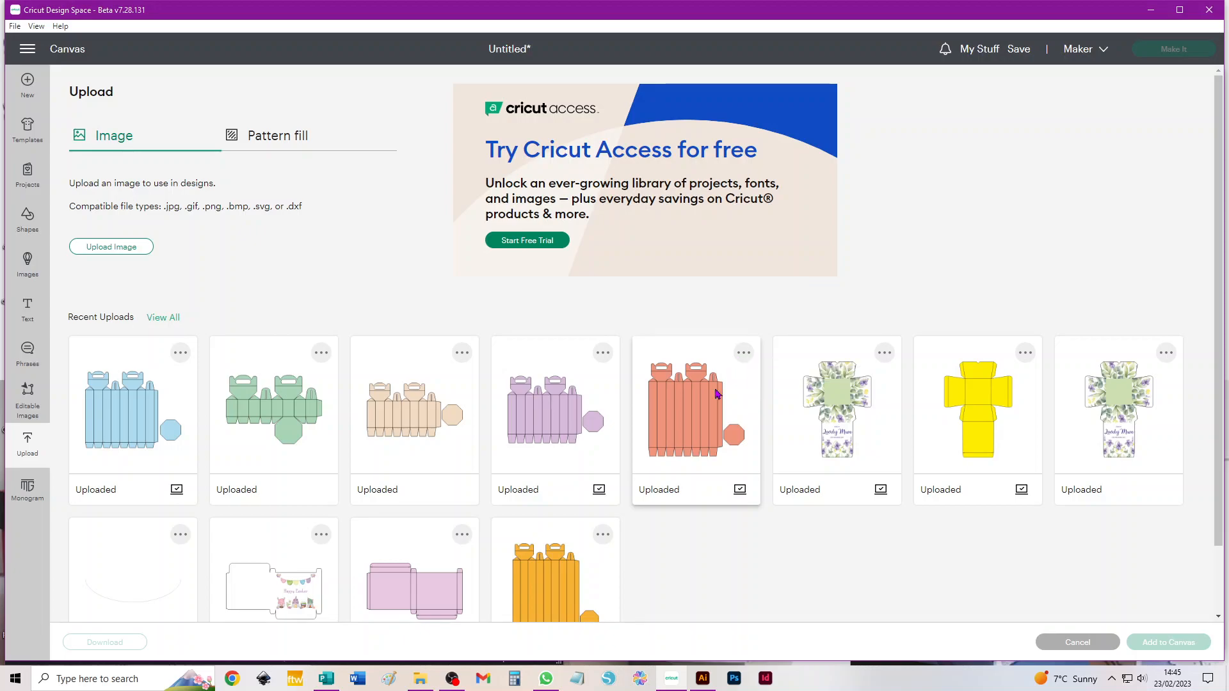
left_click(700, 431)
left_click(1168, 643)
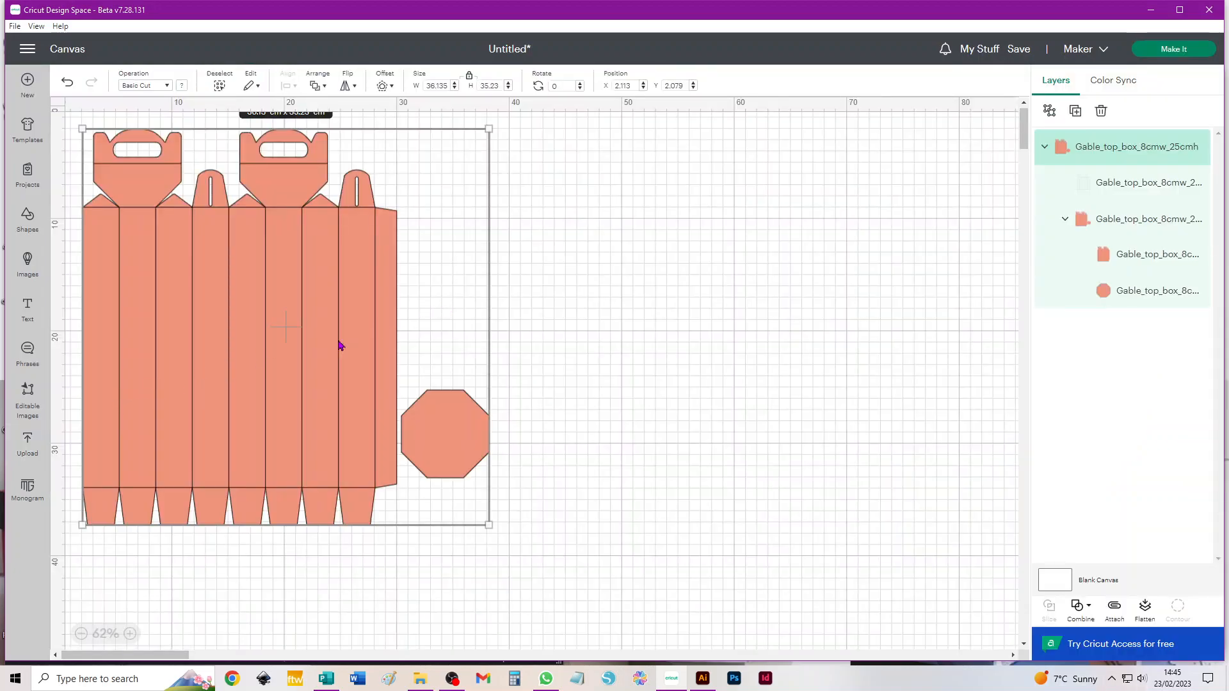
- Set the fold-line layer of the 25 cm high box template to the Score operation
left_click(1139, 194)
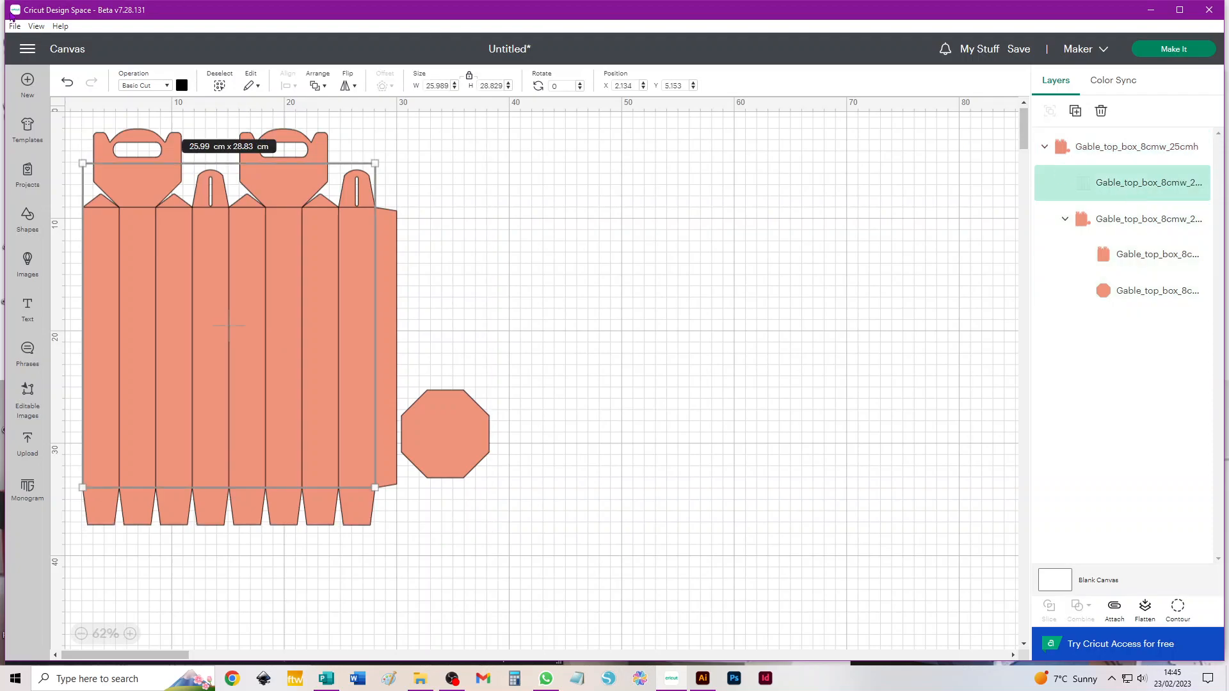
left_click(138, 87)
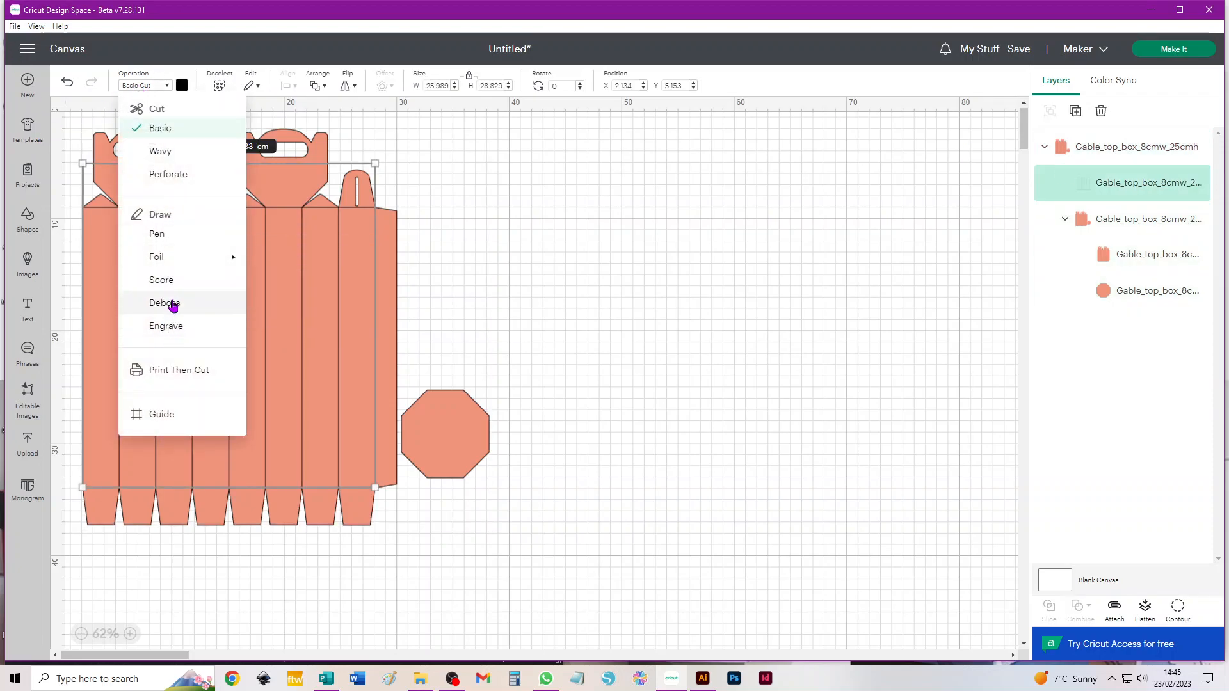
left_click(169, 280)
left_click(759, 213)
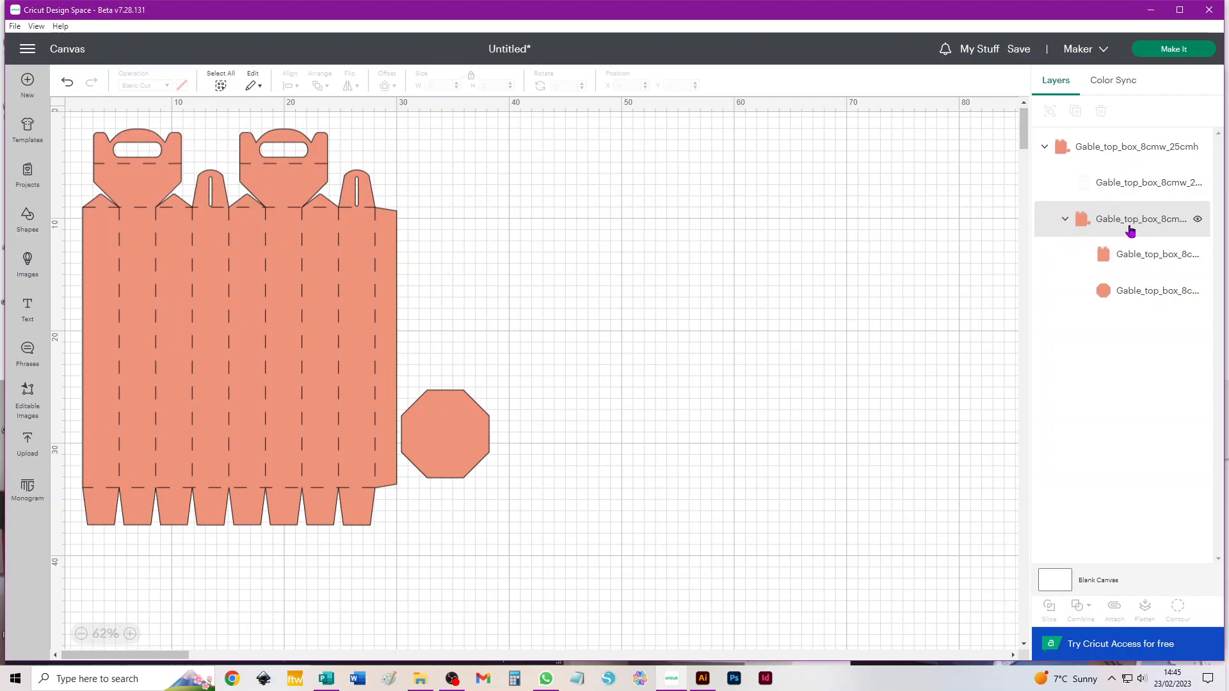
- Ungroup the salmon template completely and attach its score lines to the box body, keeping the octagonal base separate
left_click(1138, 224)
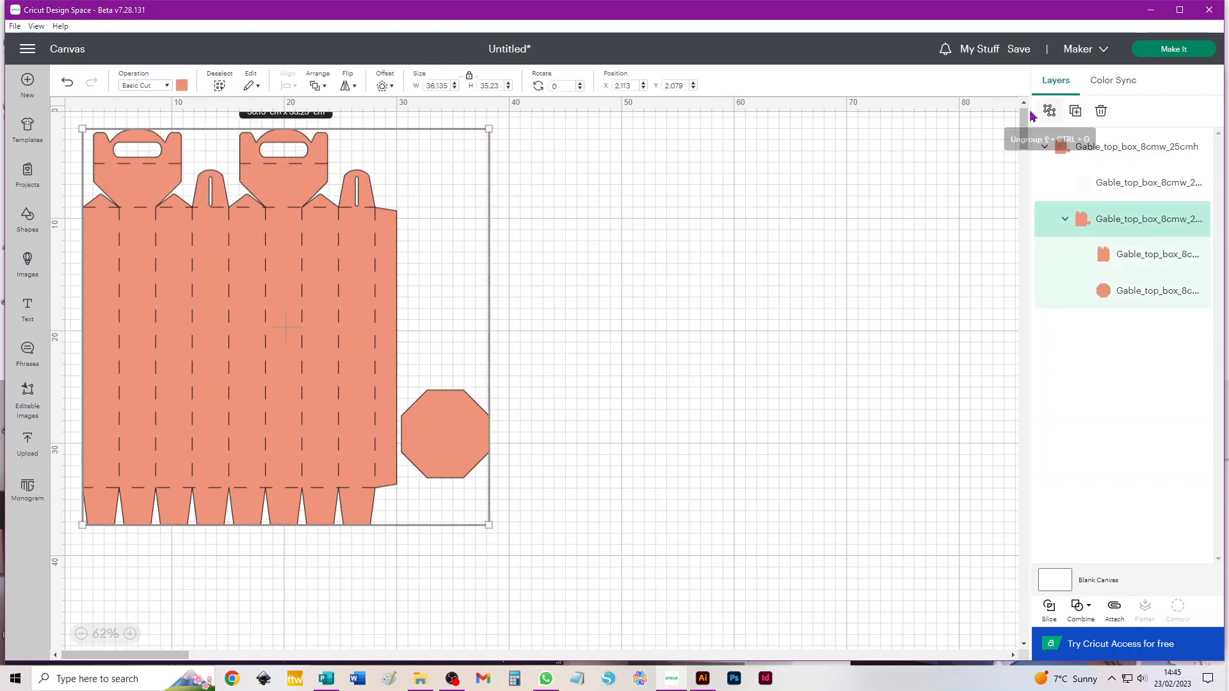
left_click(1049, 110)
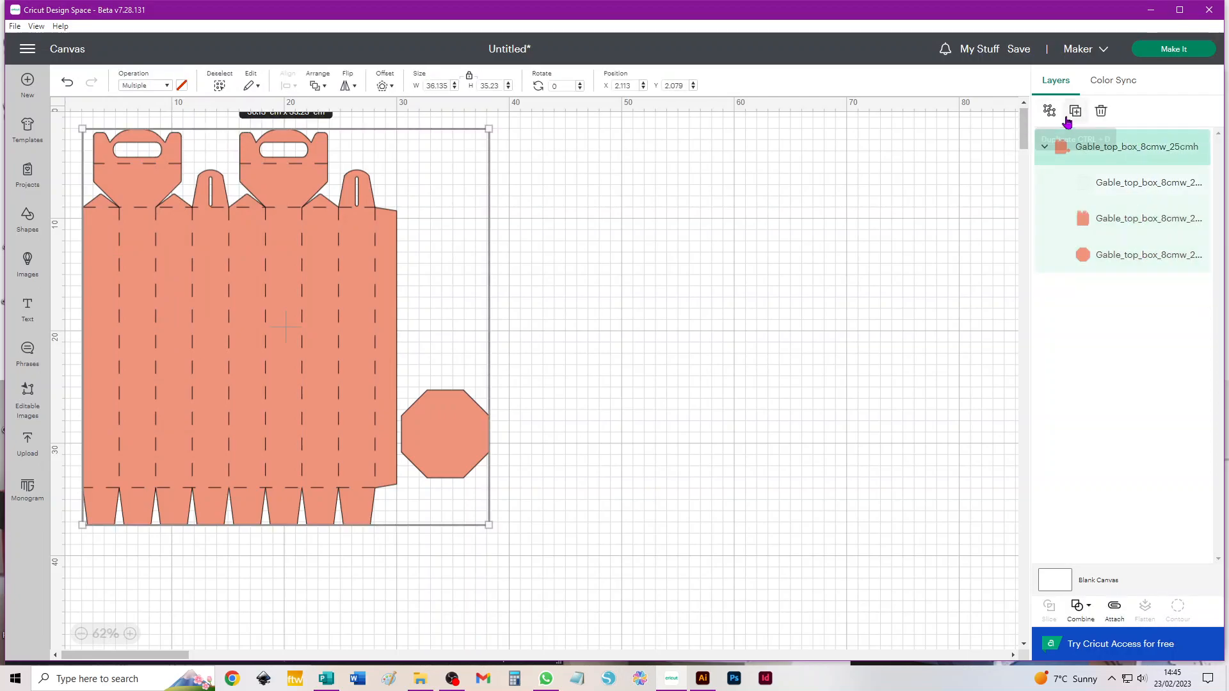
left_click(1049, 110)
left_click_drag(557, 146, 109, 257)
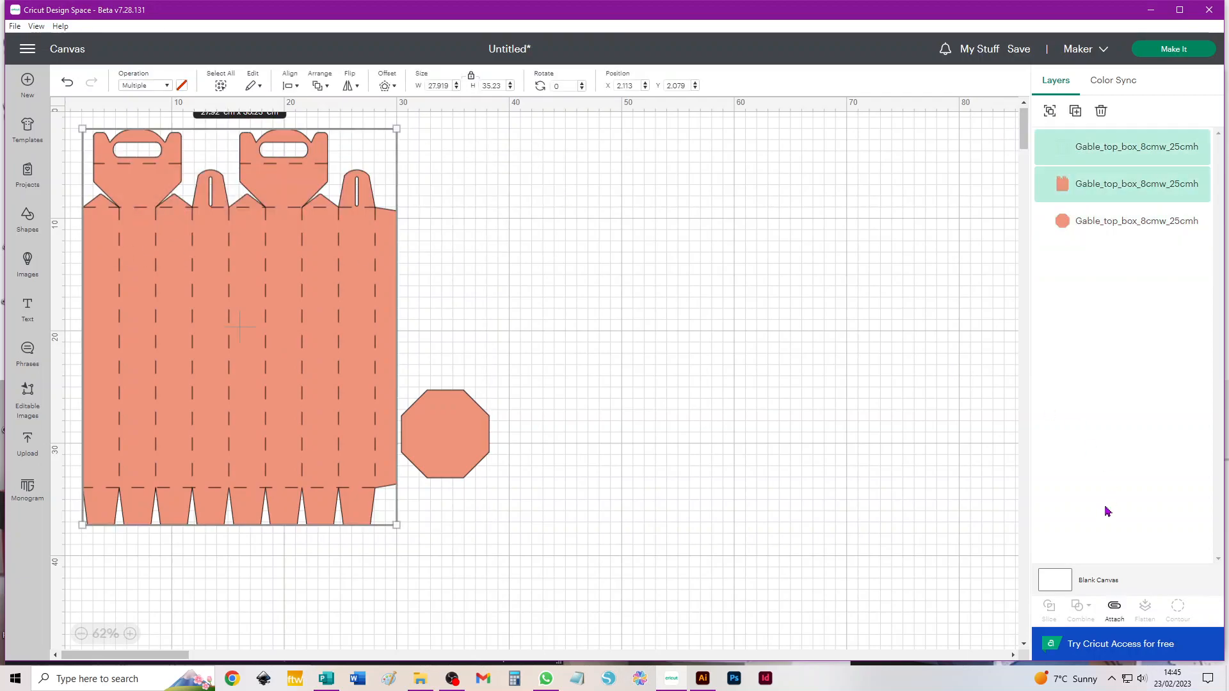
left_click(1114, 606)
left_click(640, 266)
- Move the attached box body away from the octagonal base, then reposition the octagon beside it and rotate it slightly
left_click_drag(320, 265, 755, 394)
left_click_drag(653, 454, 629, 378)
left_click_drag(449, 457, 393, 425)
mouse_move(439, 348)
left_mouse_down()
mouse_move(376, 282)
mouse_move(440, 348)
left_mouse_up()
left_click(443, 352)
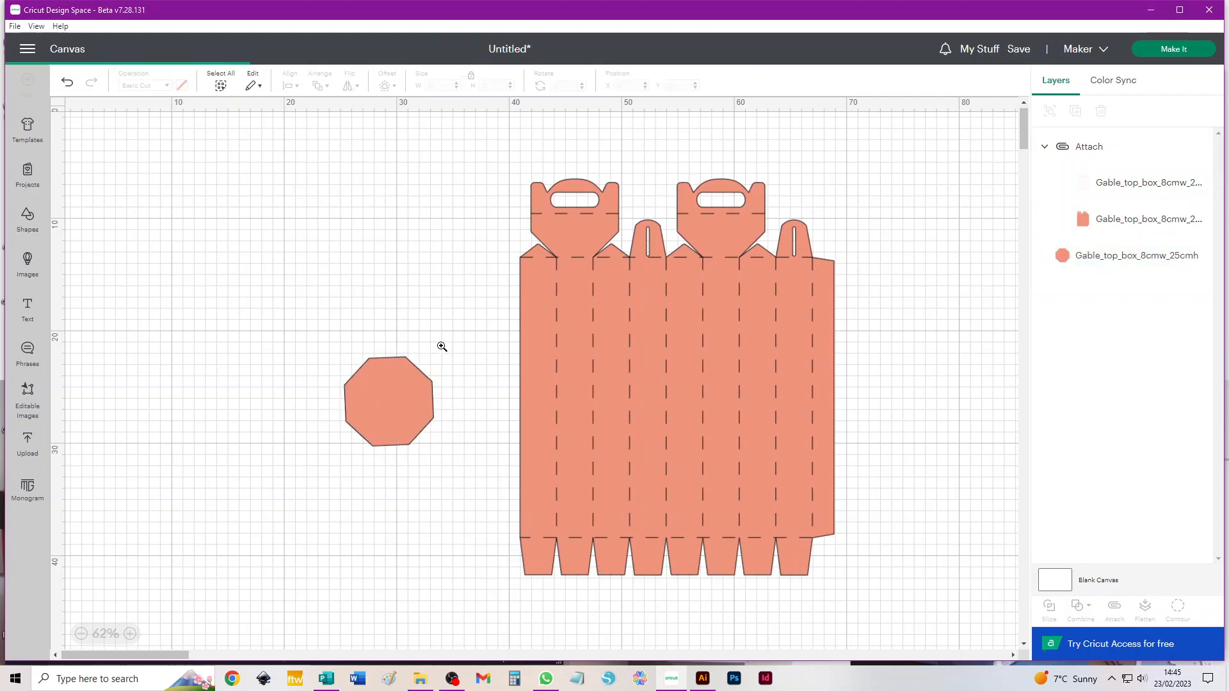
- Straighten the octagonal base and place it centred above the salmon box body, in the gap between the two handle panels
left_click_drag(398, 390, 649, 149)
left_click_drag(863, 162, 551, 344)
left_click_drag(711, 395, 507, 459)
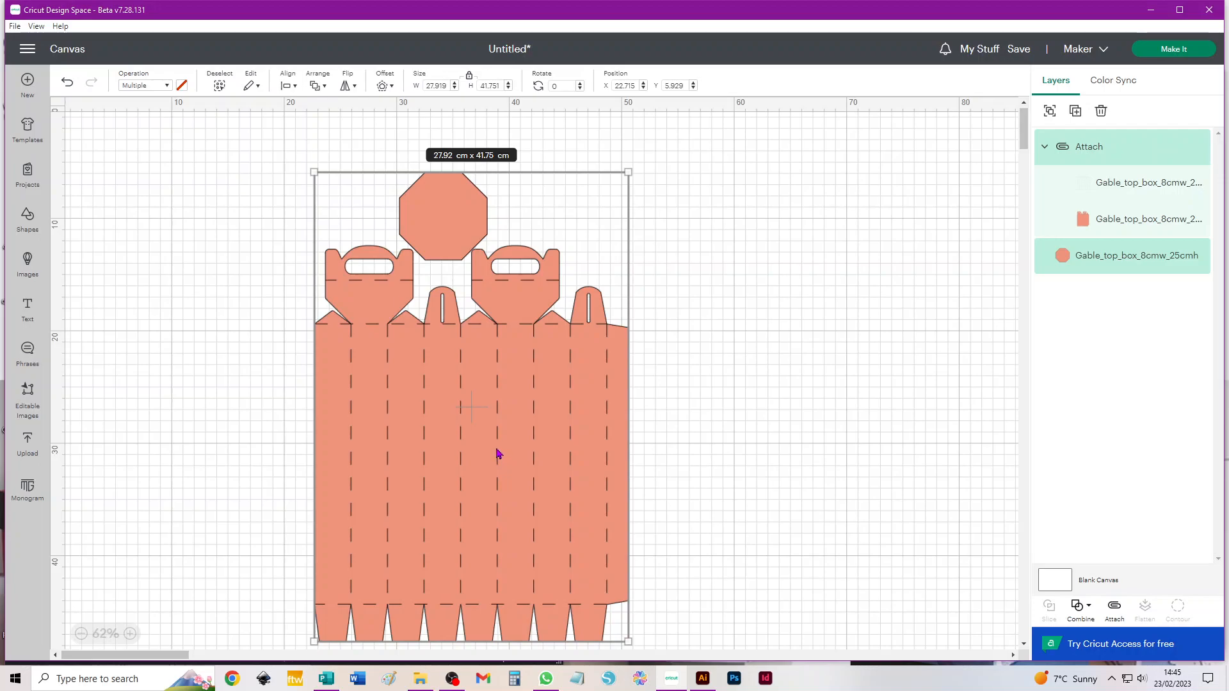
left_click(670, 233)
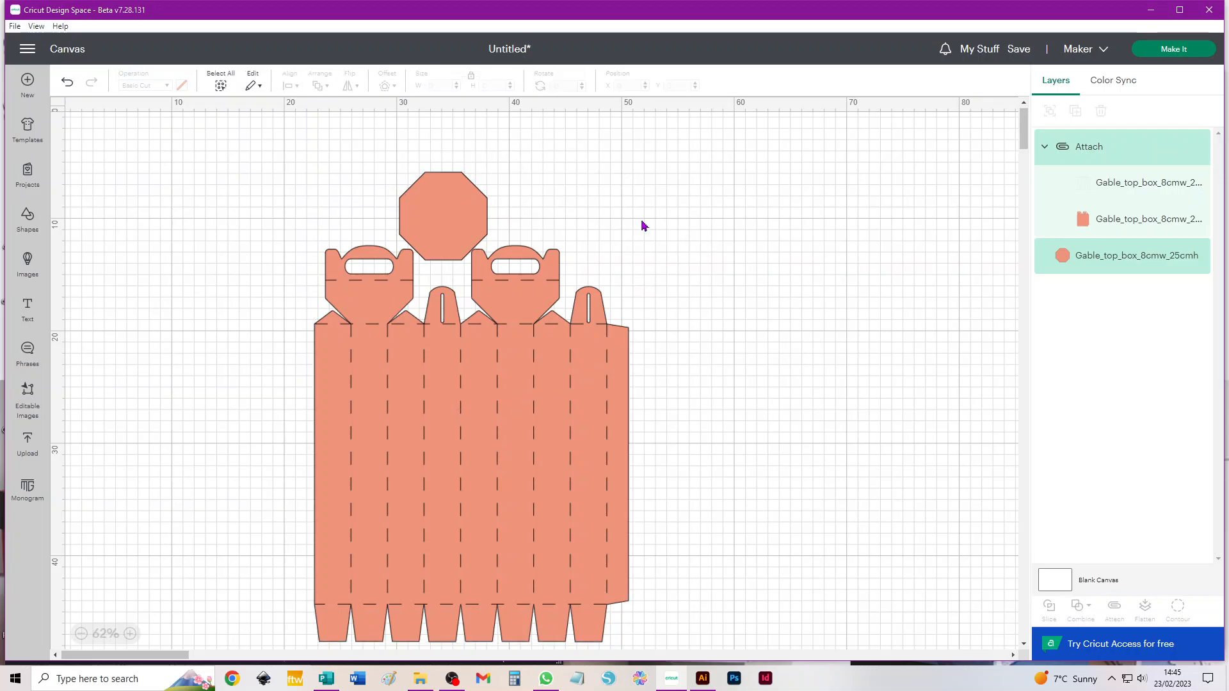
left_click(467, 206)
- Prepare the project on mats, set the material size to 29.7 cm x 42.0 cm (A3), and move the box body down to the sheet's lower cutting limit
left_click(1160, 53)
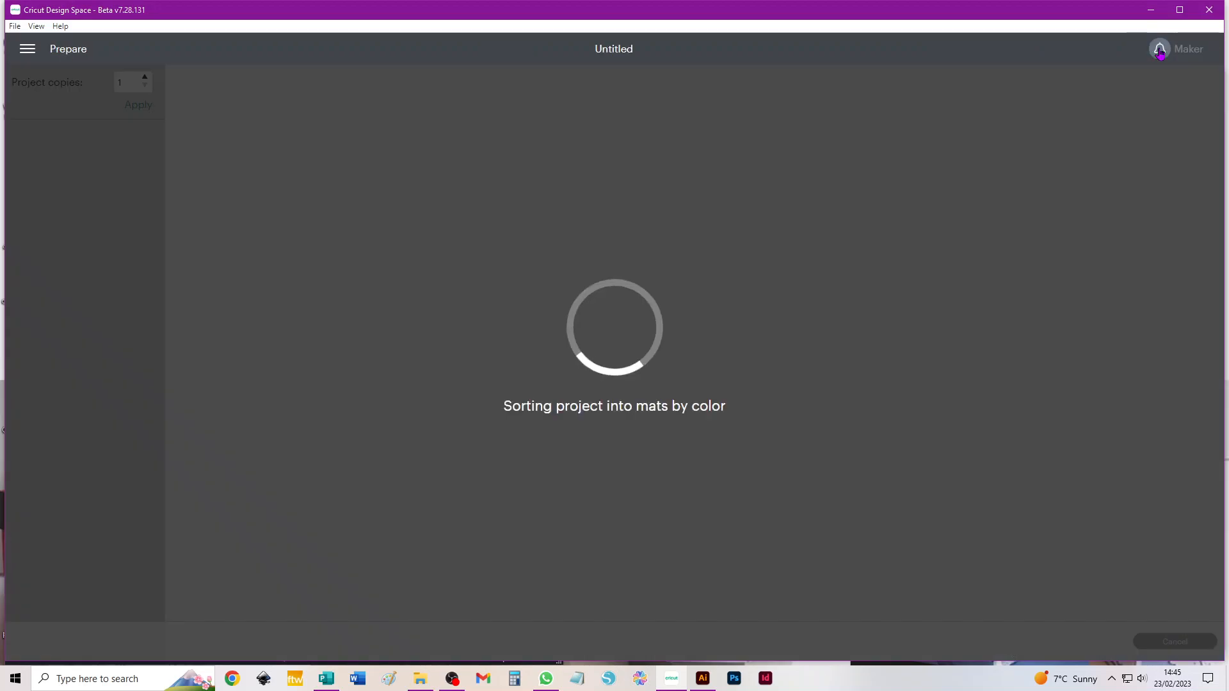
left_click(58, 363)
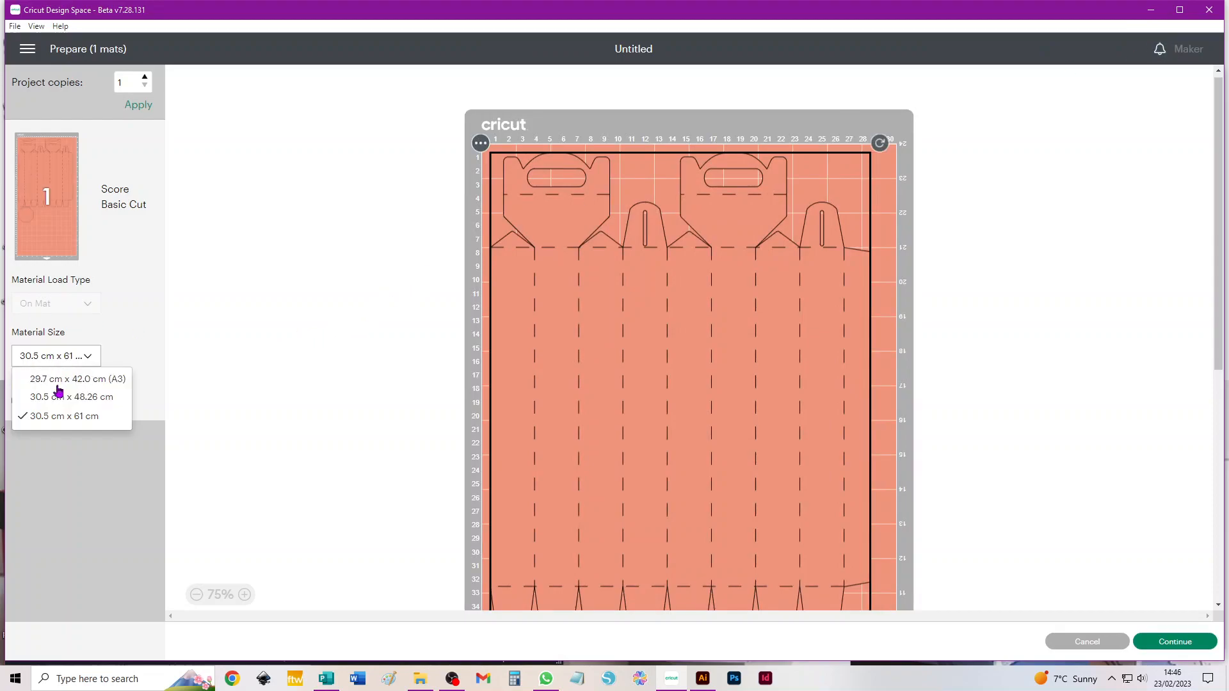
left_click(58, 382)
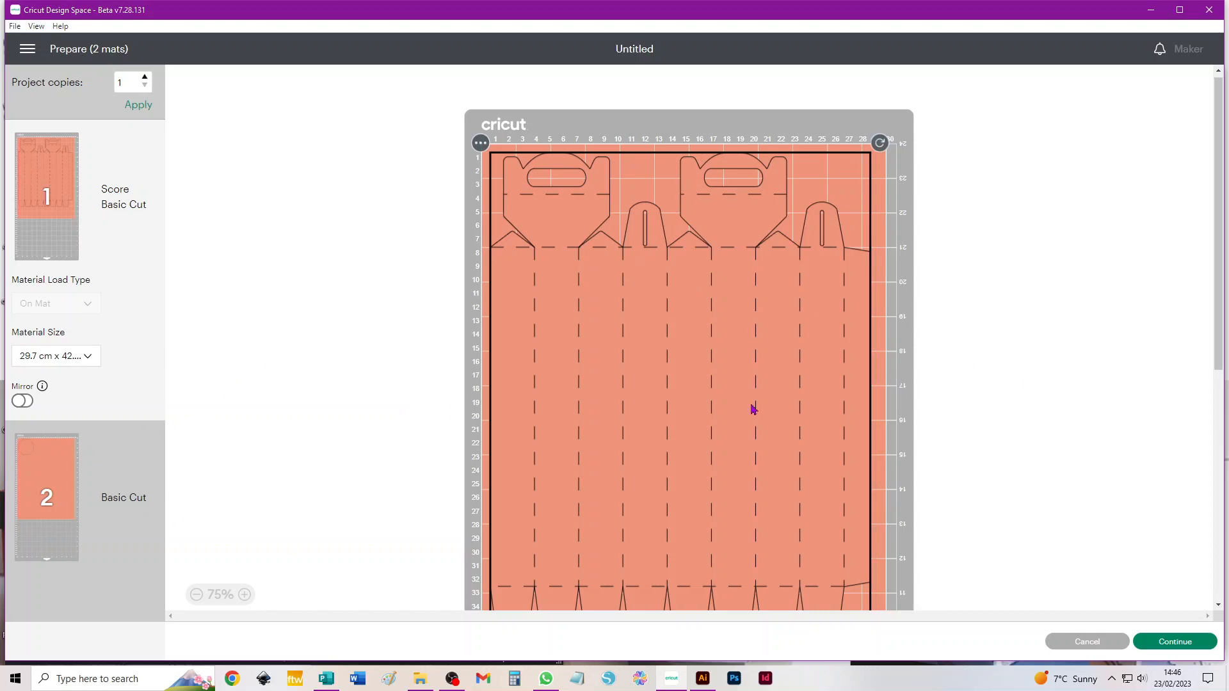
scroll(1005, 349, "down", 3)
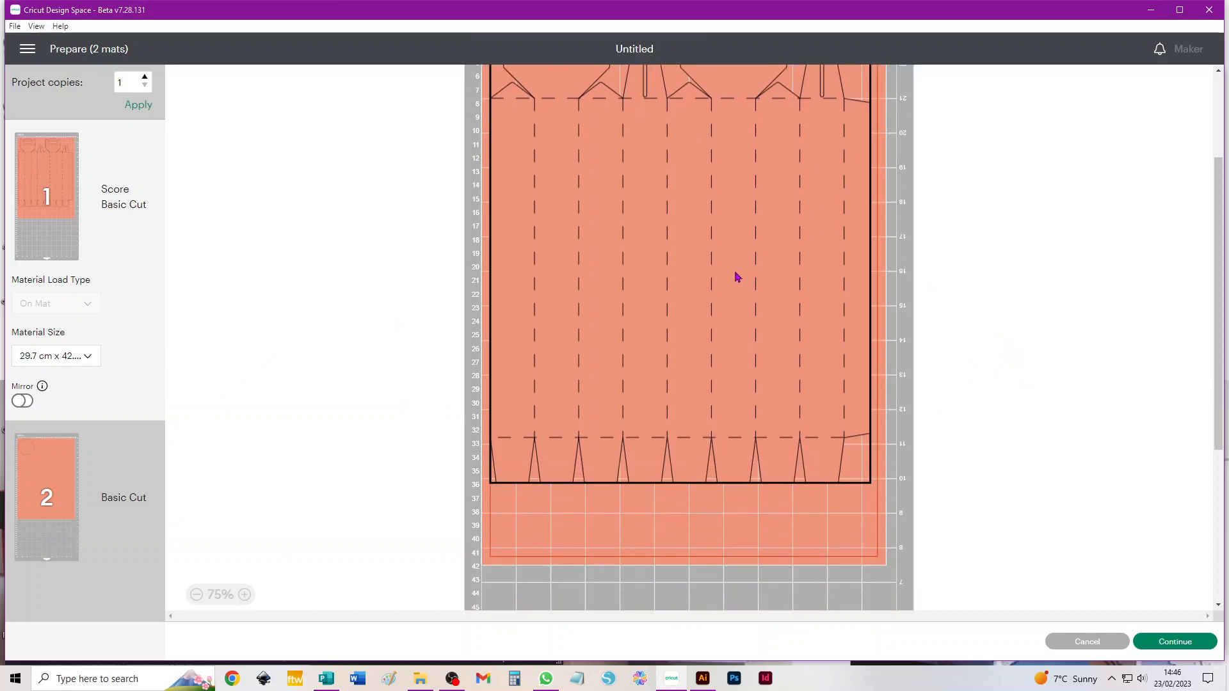
left_click_drag(735, 267, 730, 361)
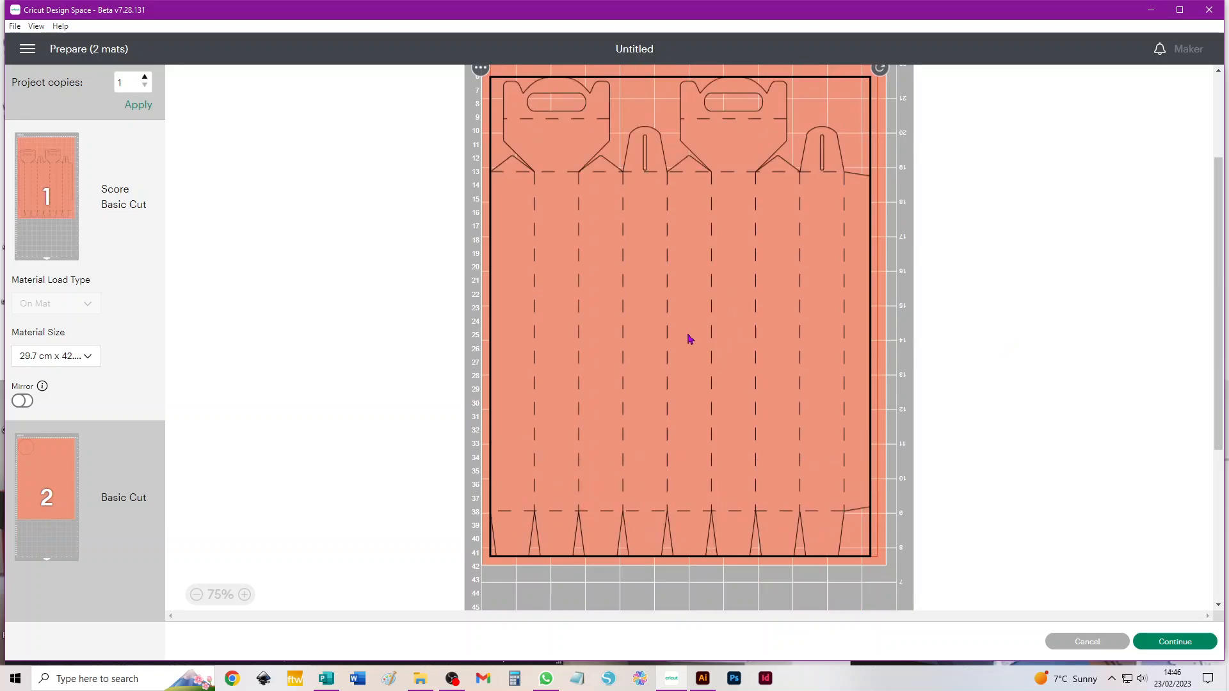
- Move the octagonal base from the second mat onto the first mat with the box body
left_click(30, 463)
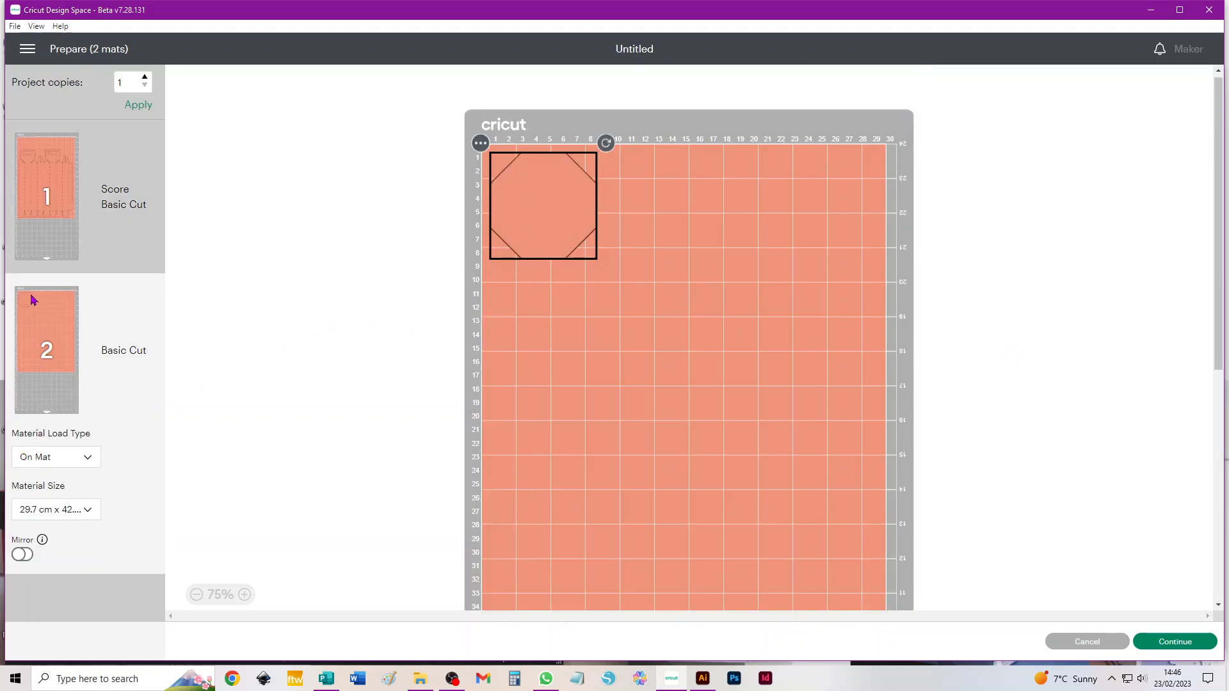
left_click(481, 143)
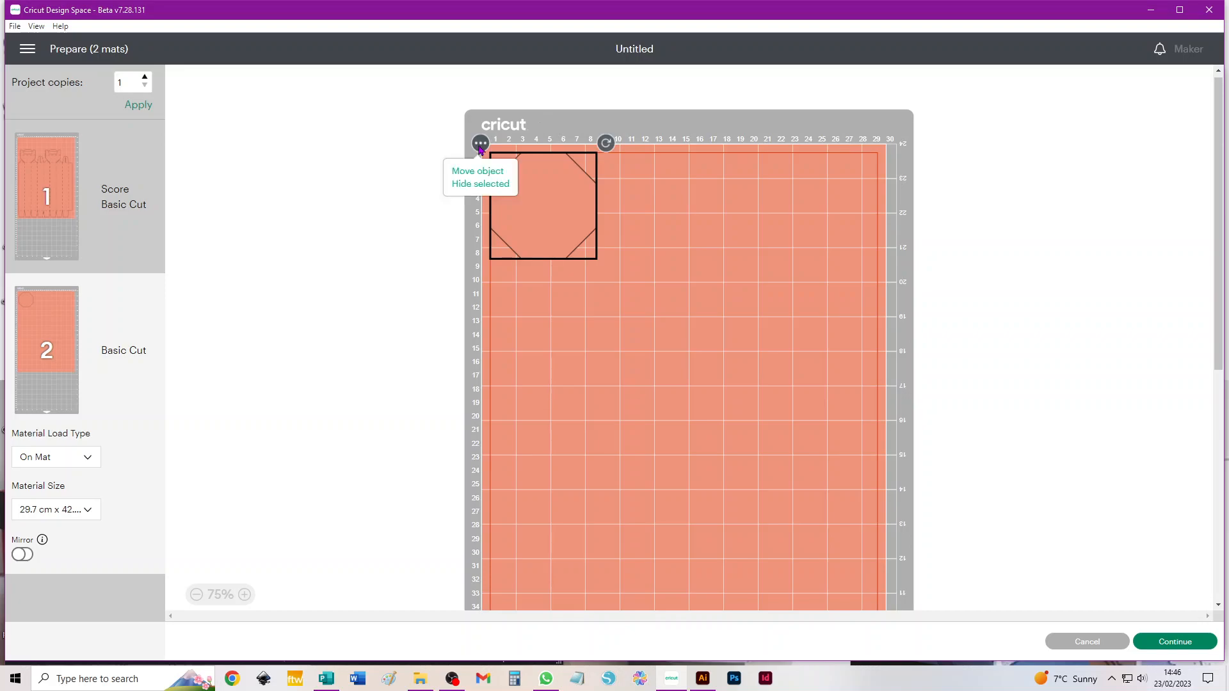
left_click(460, 171)
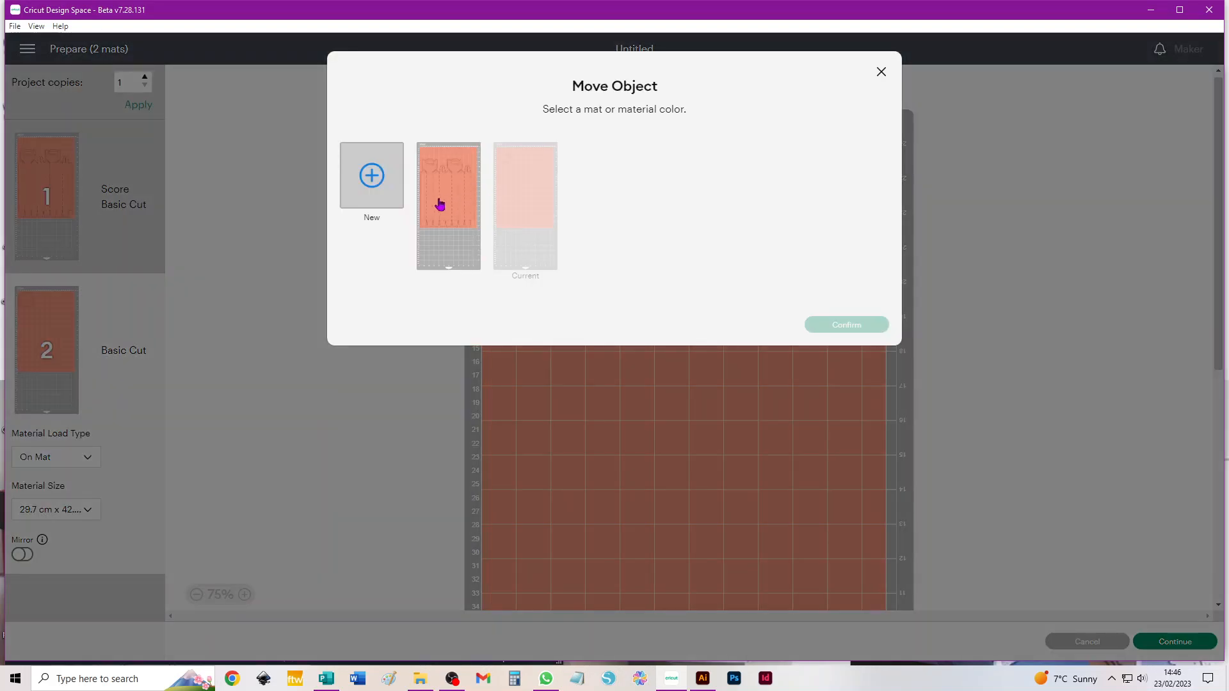
left_click(436, 203)
left_click(845, 327)
- Arrange the octagon between the two handle panels above the box body on the first mat, then return to the canvas
scroll(710, 362, "up", 3)
left_click_drag(528, 163, 645, 178)
left_click_drag(815, 388, 820, 446)
left_click_drag(659, 192, 666, 192)
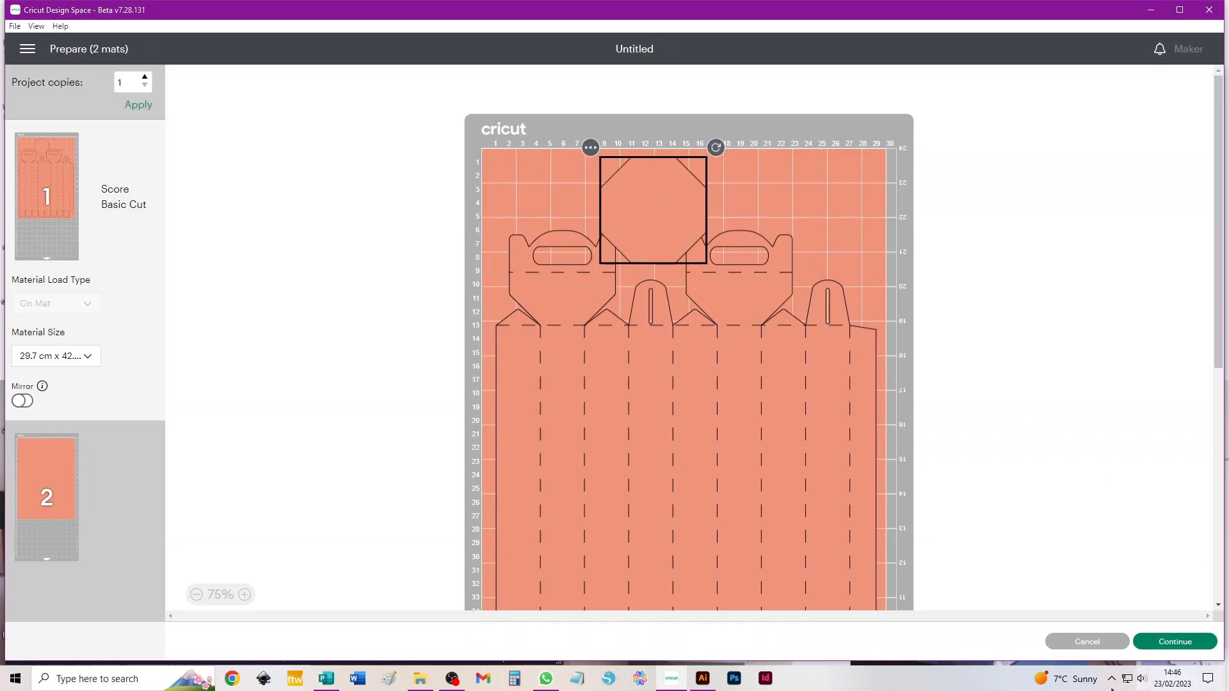
left_click(1087, 641)
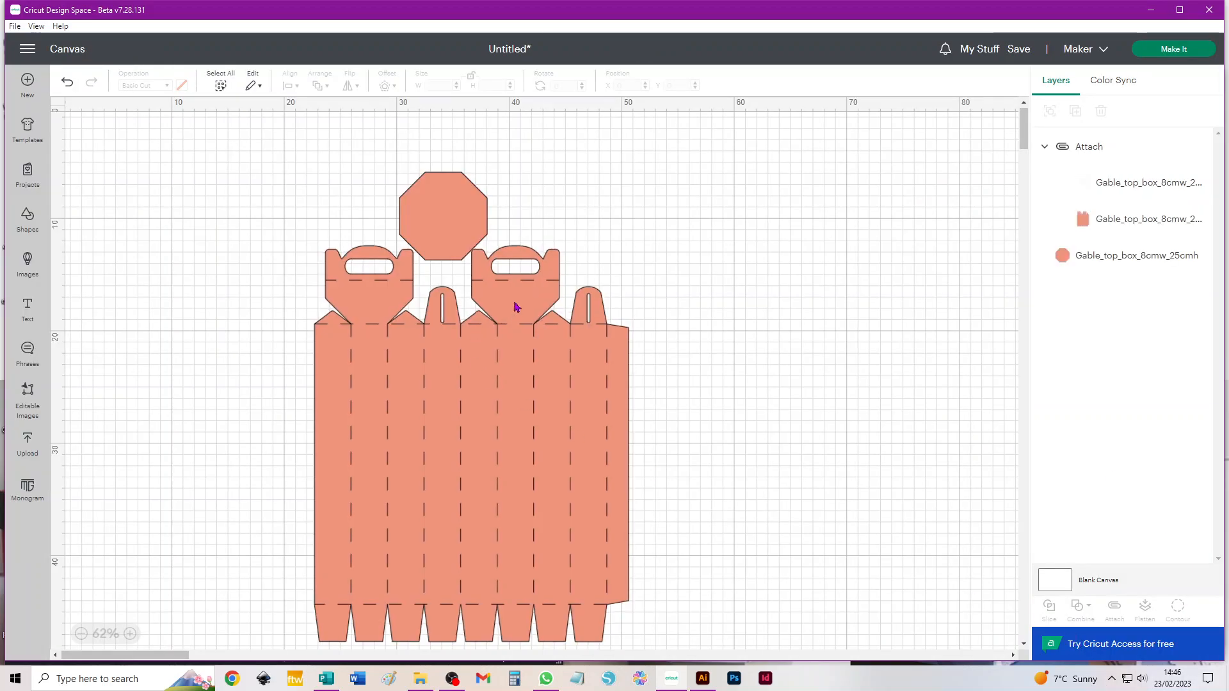
- Nudge the octagonal base slightly down into the gap between the handle panels and attach it to the box body
left_click_drag(192, 162, 746, 448)
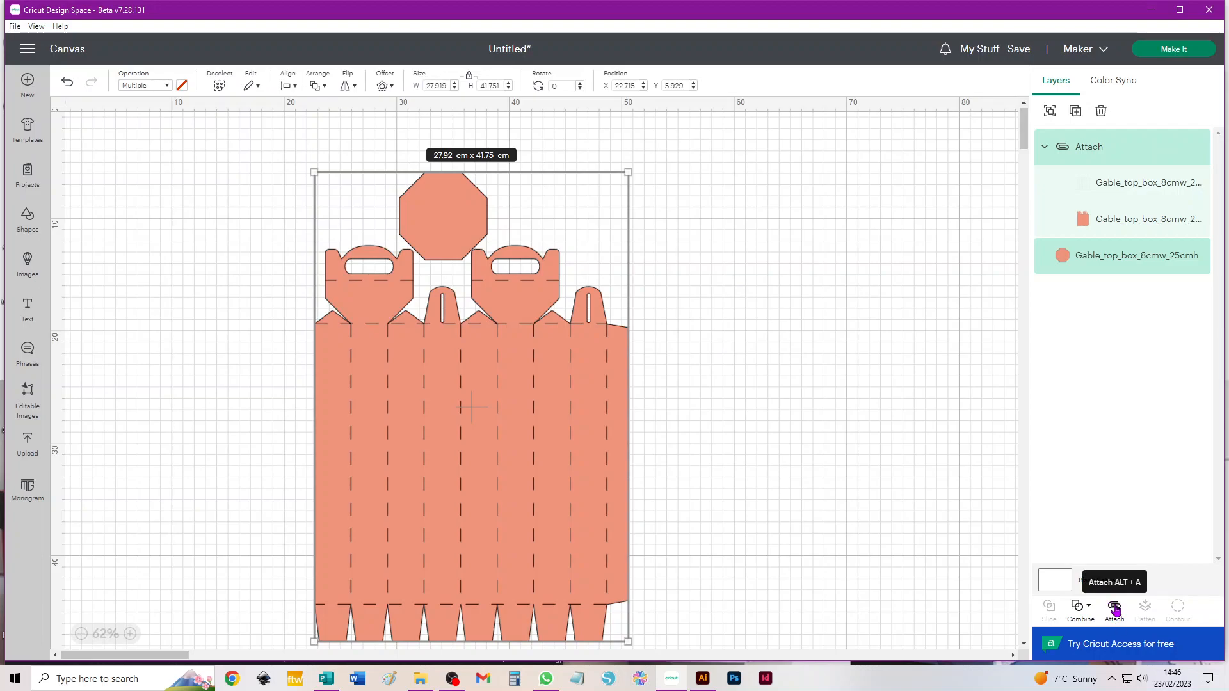
left_click(653, 309)
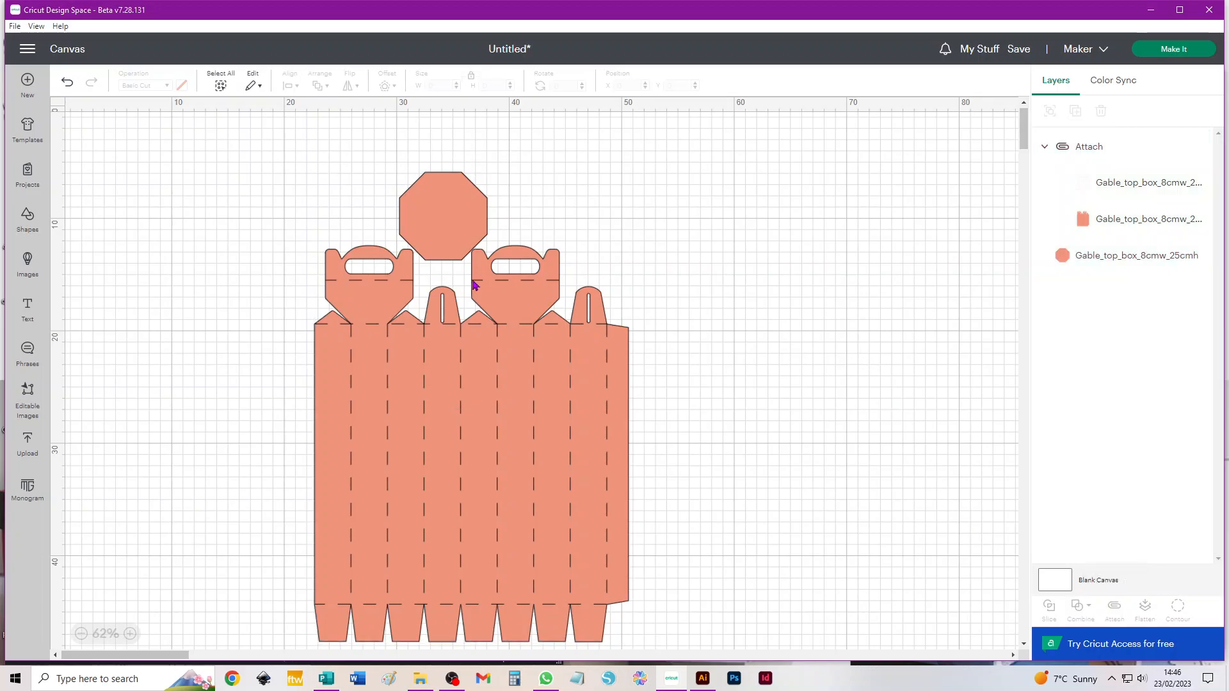
scroll(474, 286, "up", 5)
left_click_drag(413, 178, 410, 179)
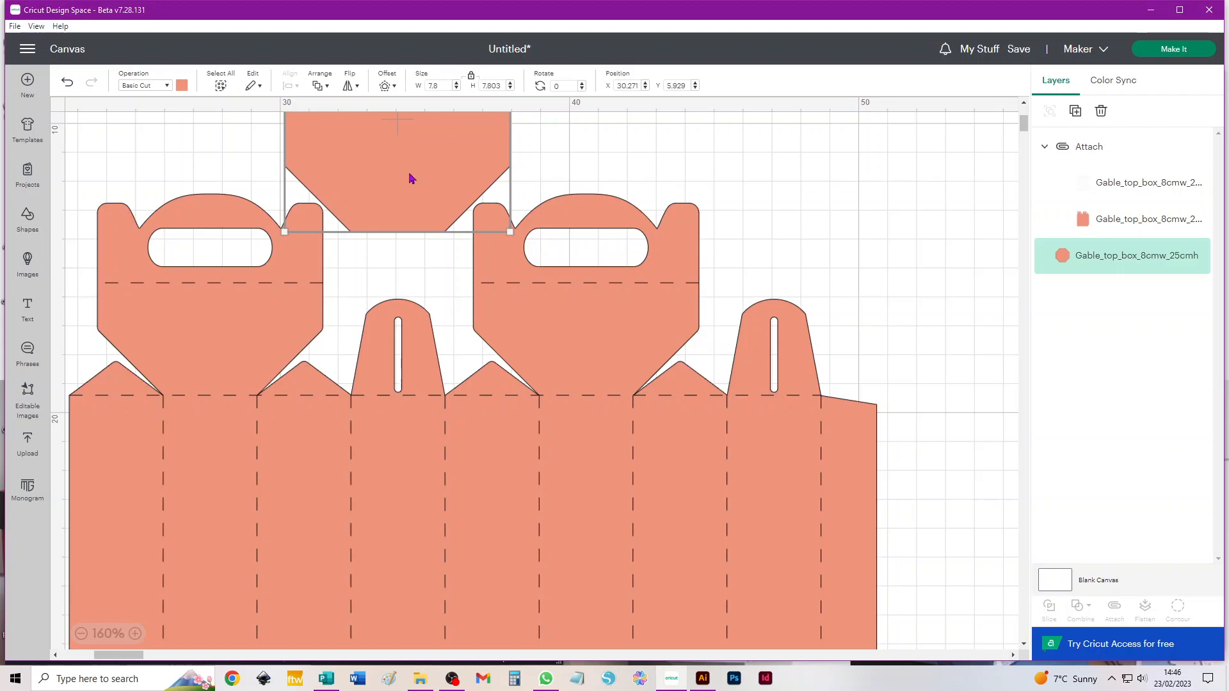
key("ctrl+a")
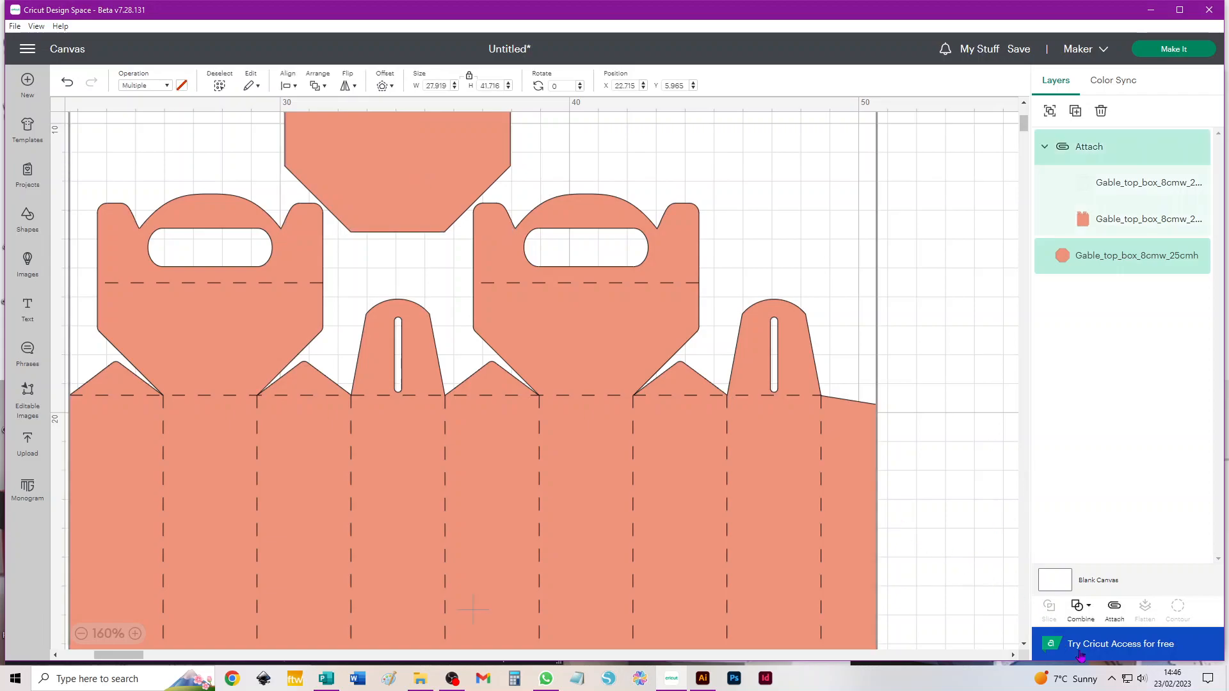
left_click(1108, 614)
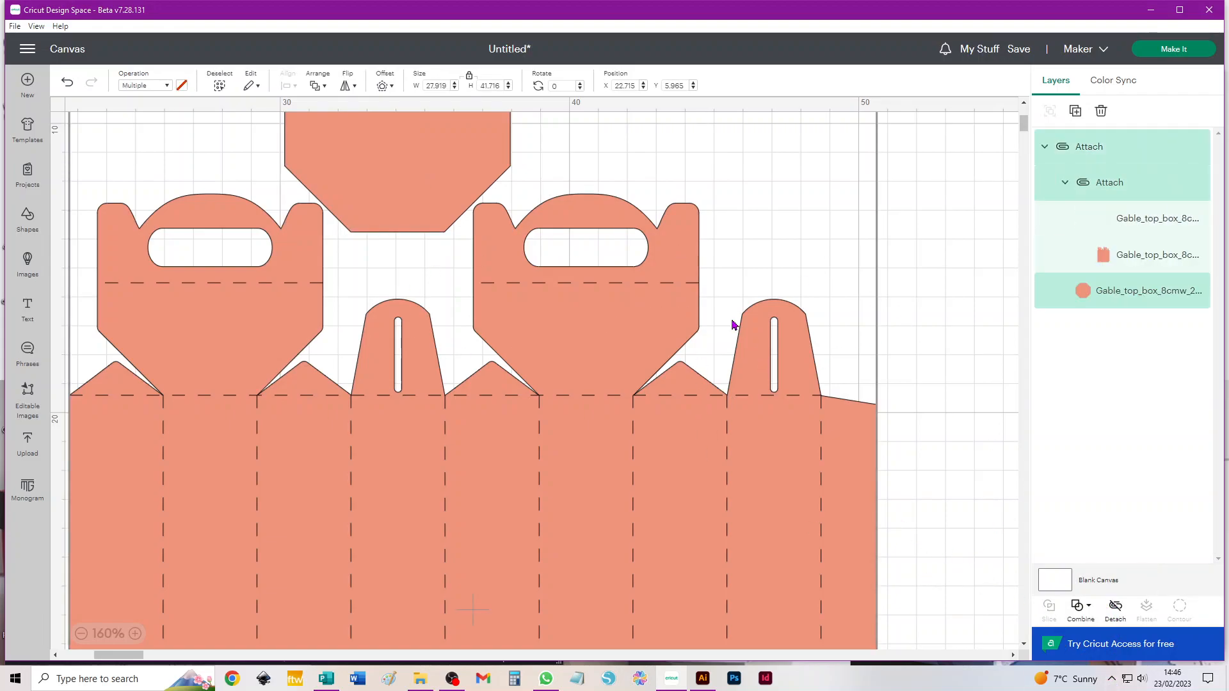
- Preview the attached box and base on the mat, check the available material sizes and the layout's length, and return to the canvas
left_click(1175, 52)
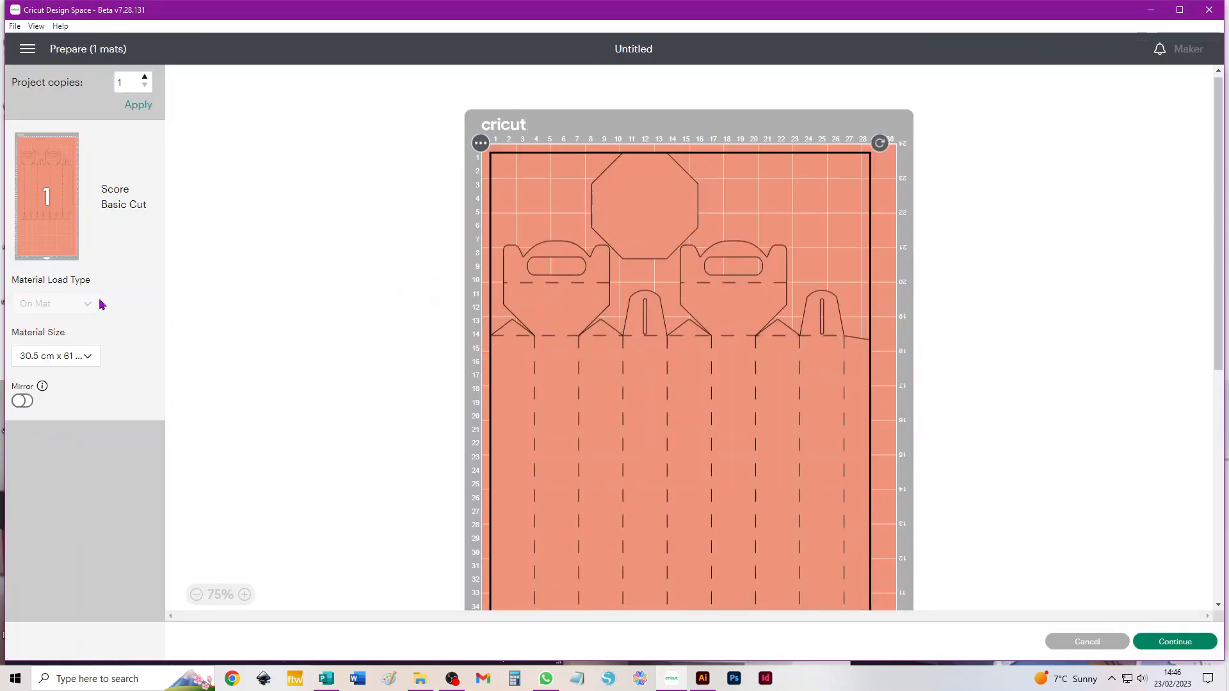
left_click(66, 354)
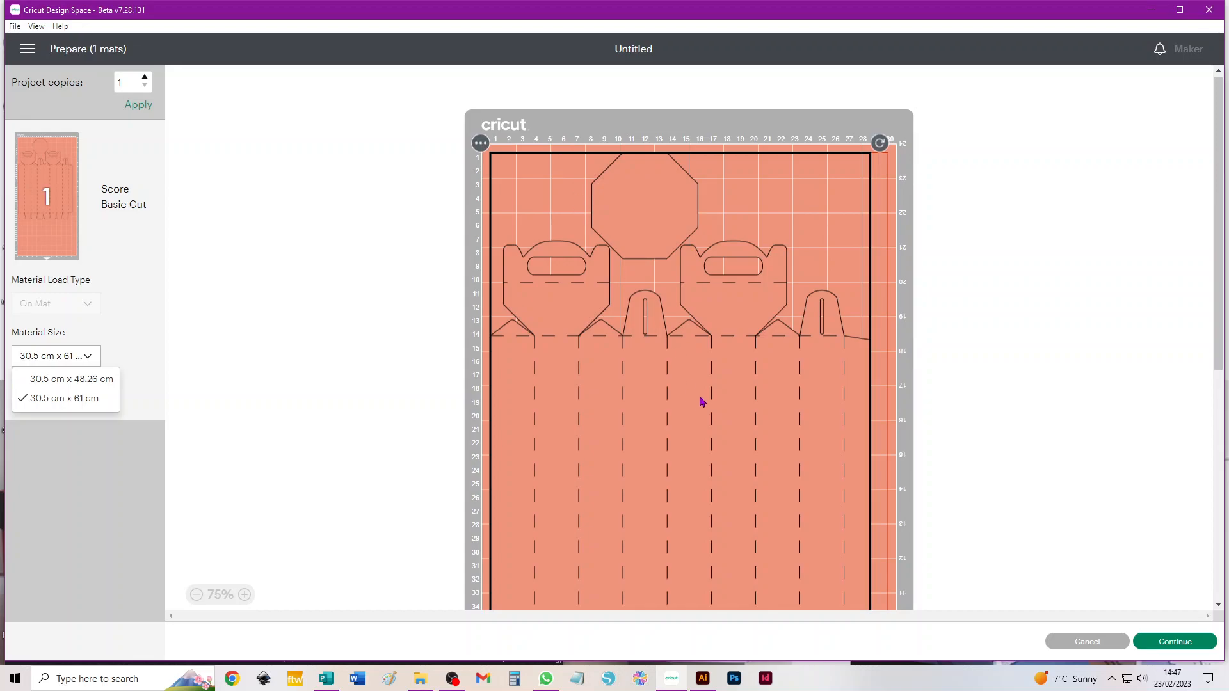
scroll(702, 401, "down", 5)
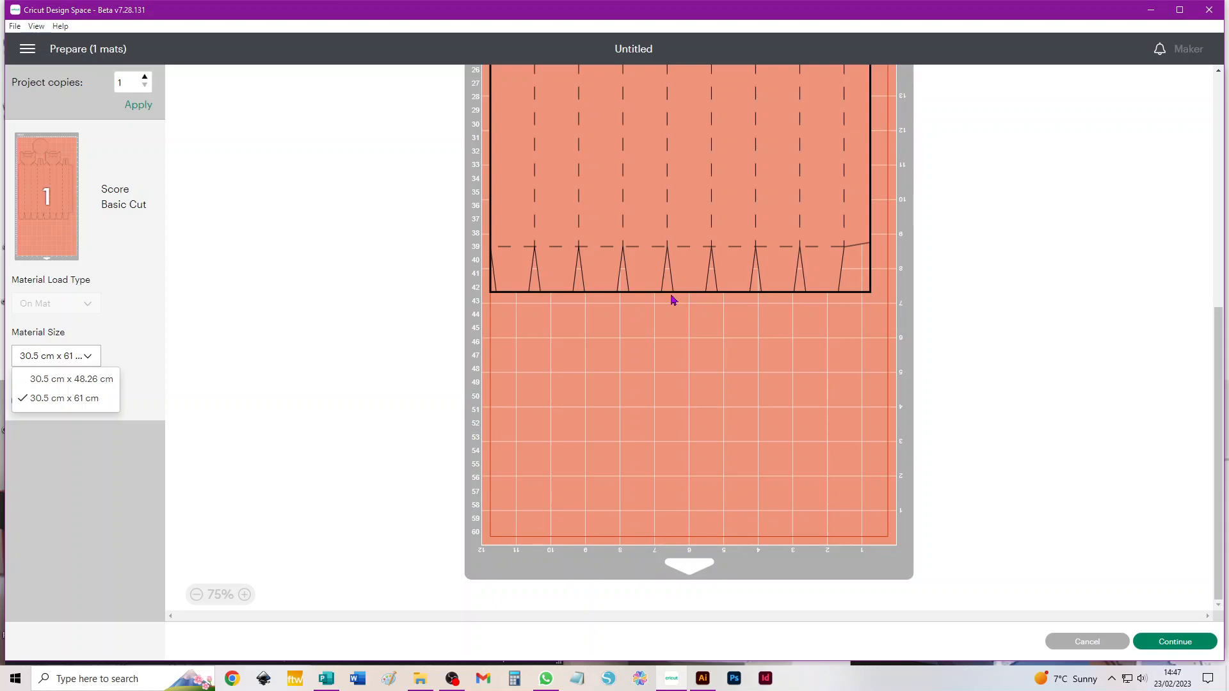
left_click(1080, 644)
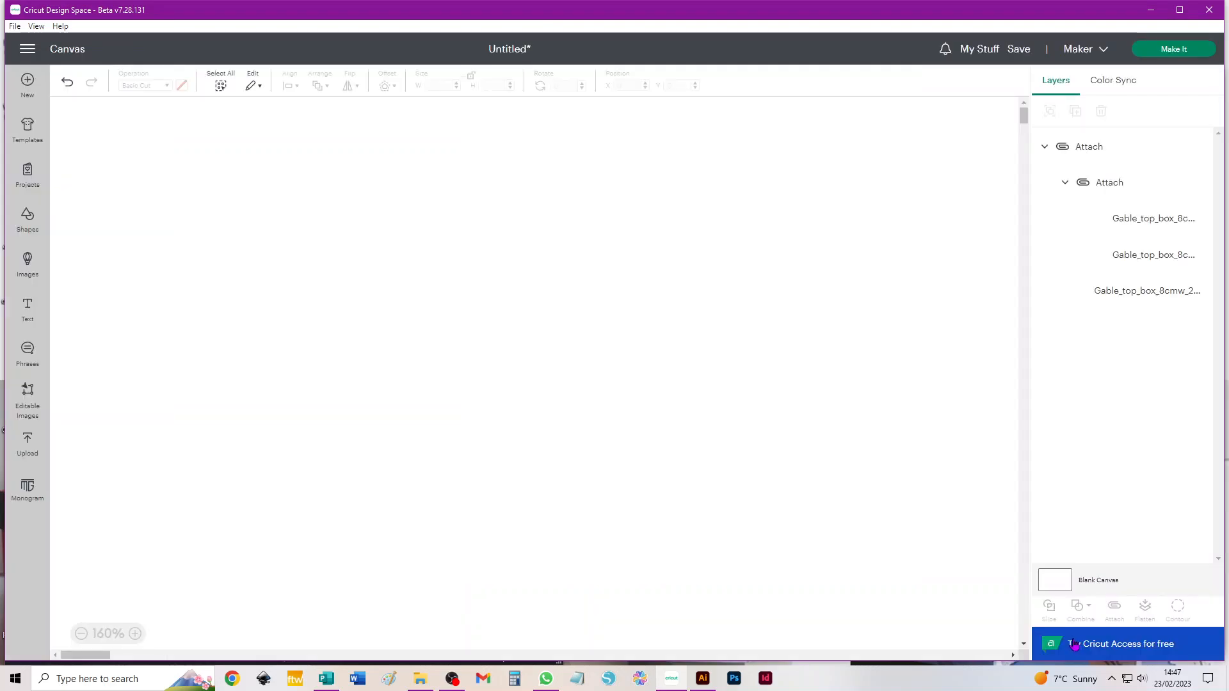
- Clear the canvas by deleting the whole attached 25 cm high box template
key("ctrl+a")
key("Delete")
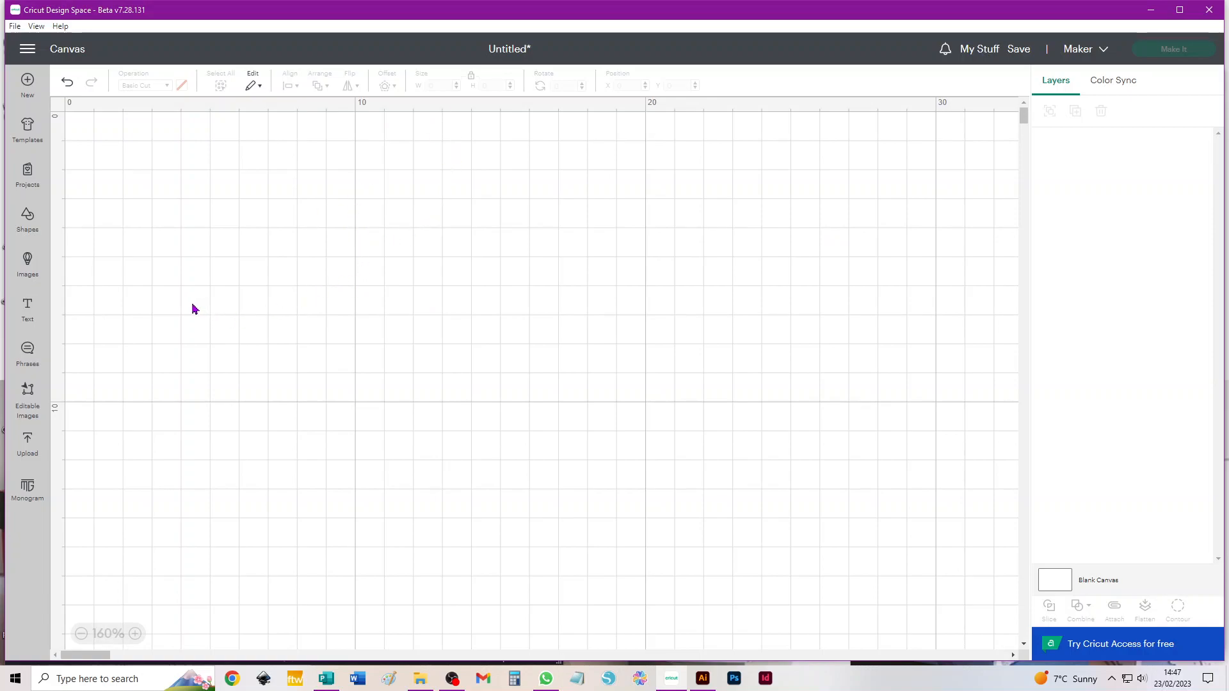
scroll(489, 378, "down", 3)
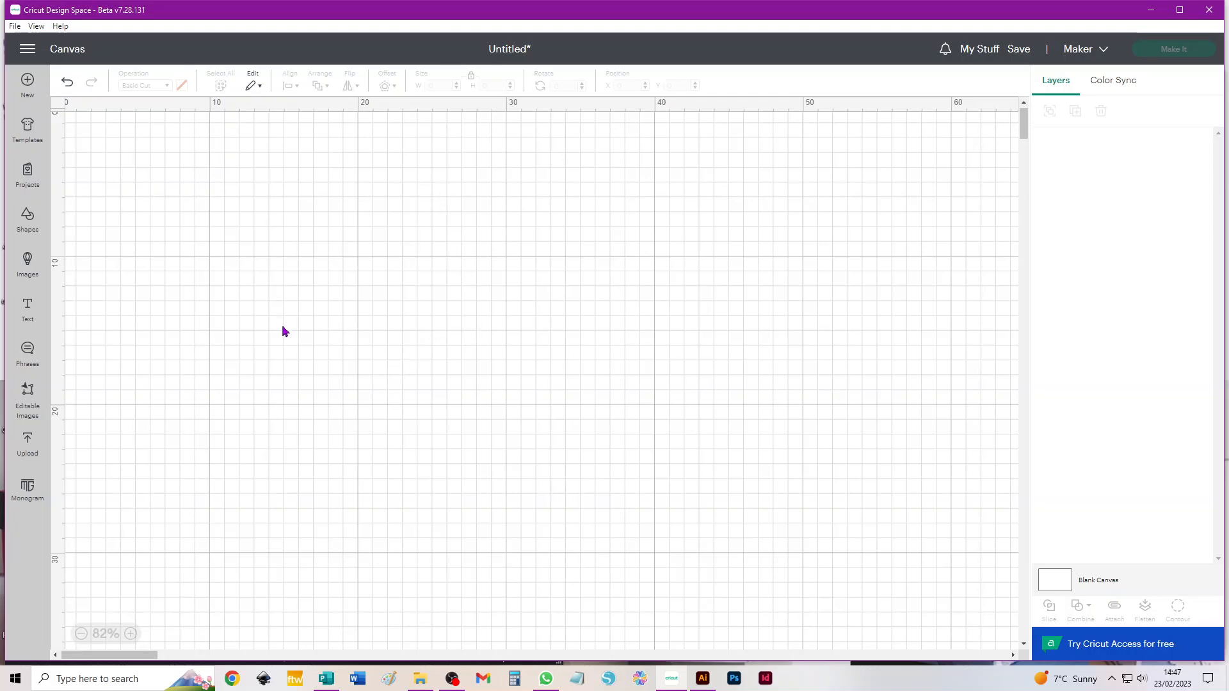
scroll(494, 351, "up", 1)
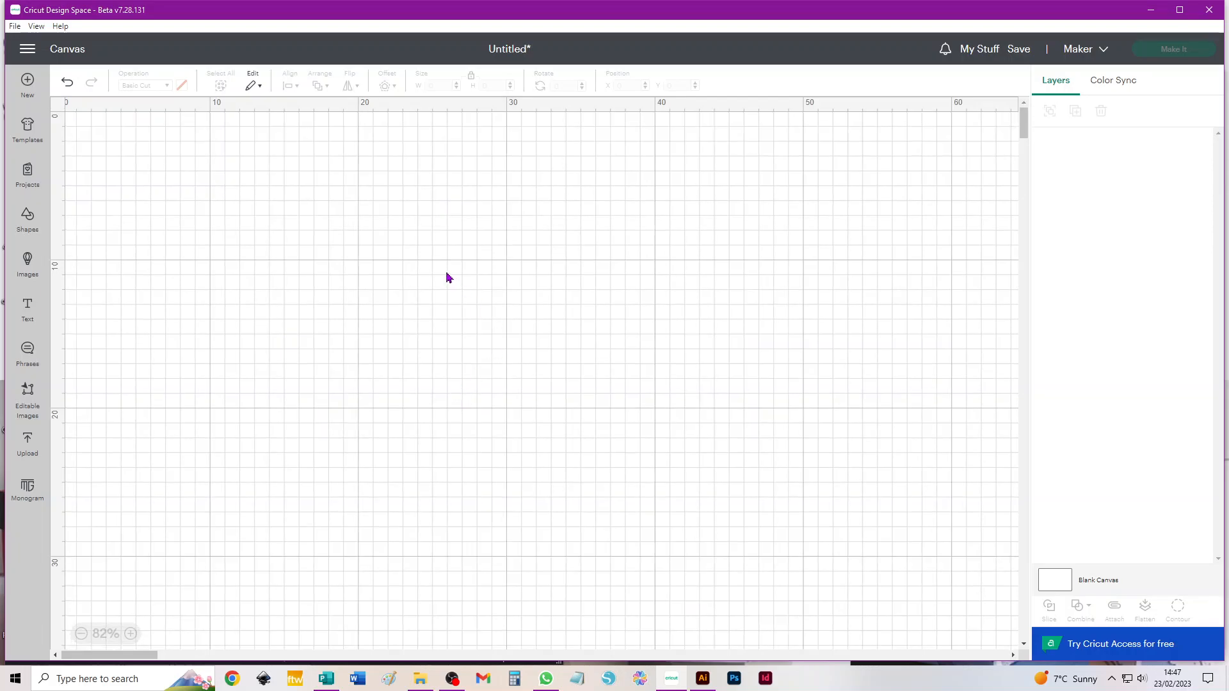